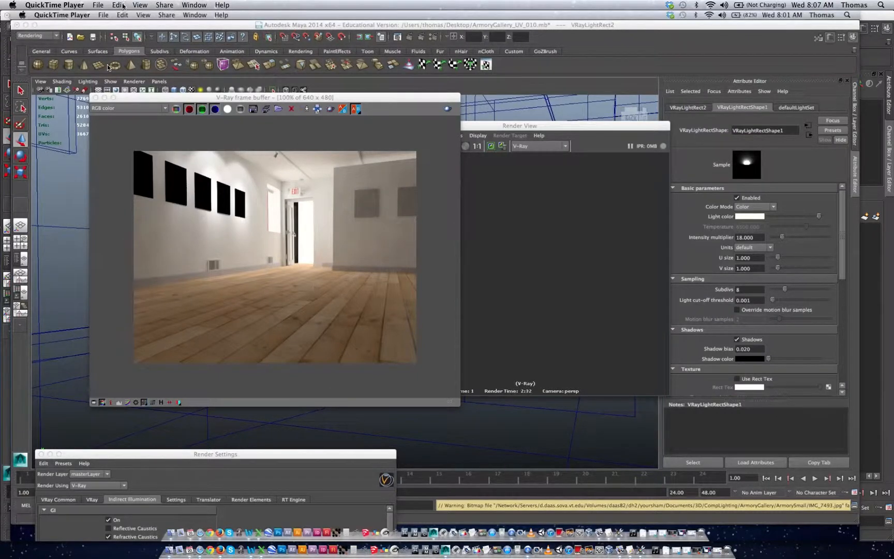
# Step: Close the QuickTime screen recording and switch to the Maya scene with the gallery model
pyautogui.moveTo(18, 16)
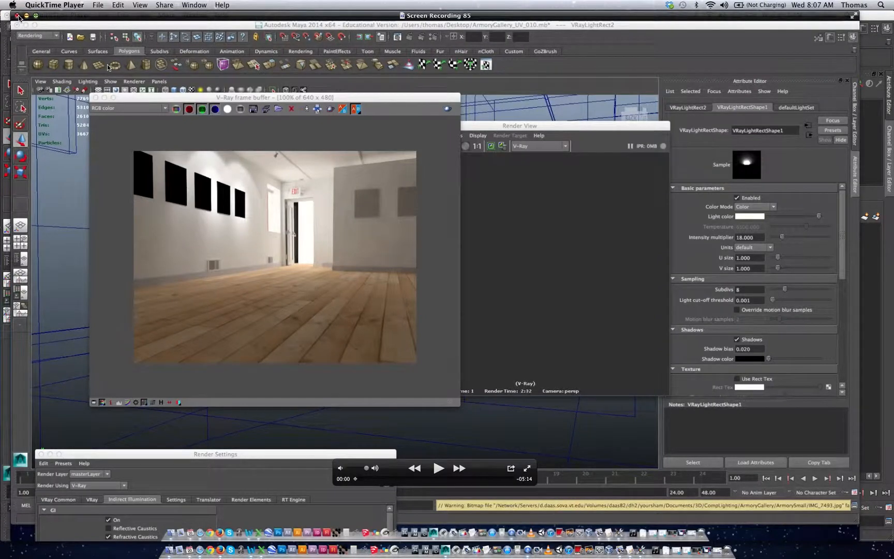
pyautogui.click(17, 16)
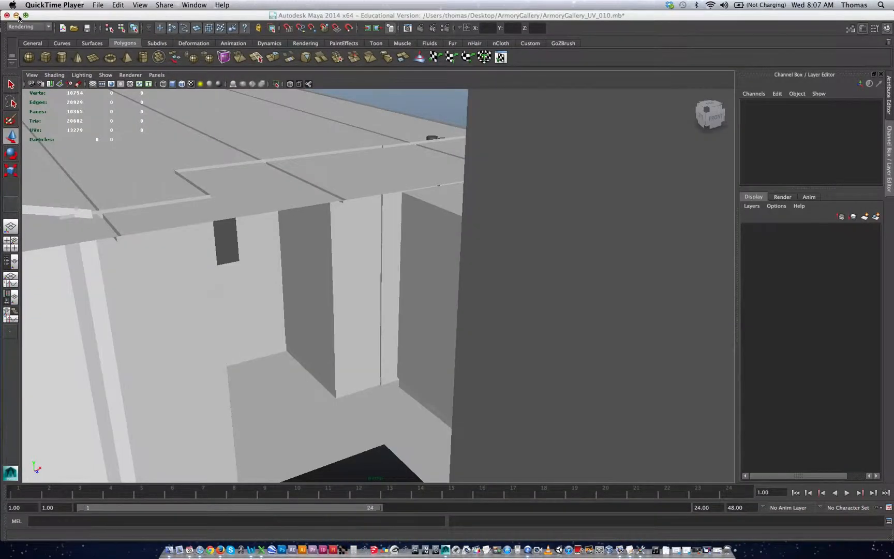
pyautogui.click(278, 326)
# Step: Inspect the gallery model from outside in shaded and textured display
pyautogui.keyDown('alt'); pyautogui.moveTo(280, 318); pyautogui.dragTo(339, 318); pyautogui.keyUp('alt')
pyautogui.keyDown('alt'); pyautogui.moveTo(347, 317); pyautogui.dragTo(287, 309, button='right'); pyautogui.keyUp('alt')
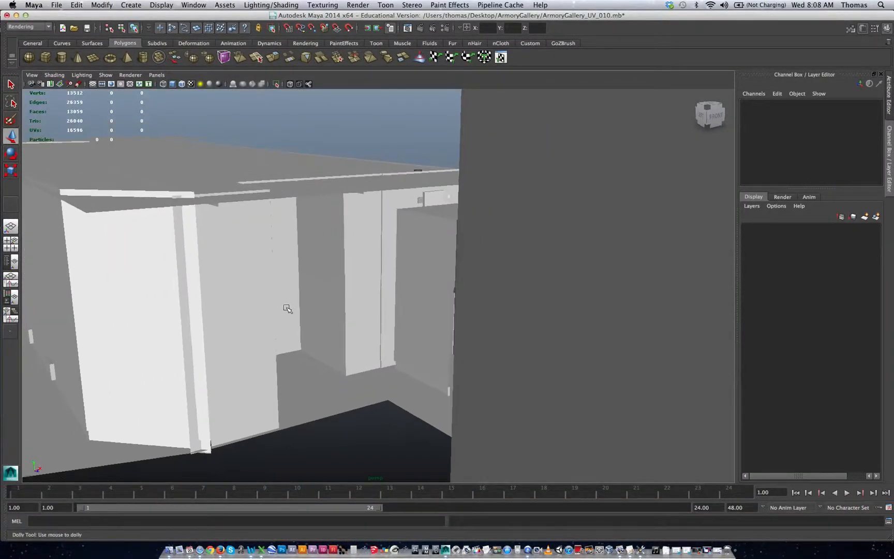
pyautogui.moveTo(288, 309)
pyautogui.keyDown('alt'); pyautogui.mouseDown()
pyautogui.moveTo(293, 284)
pyautogui.moveTo(309, 276)
pyautogui.moveTo(322, 291)
pyautogui.moveTo(410, 316)
pyautogui.moveTo(241, 285)
pyautogui.moveTo(252, 300)
pyautogui.mouseUp(); pyautogui.keyUp('alt')
pyautogui.press('5')
pyautogui.press('6')
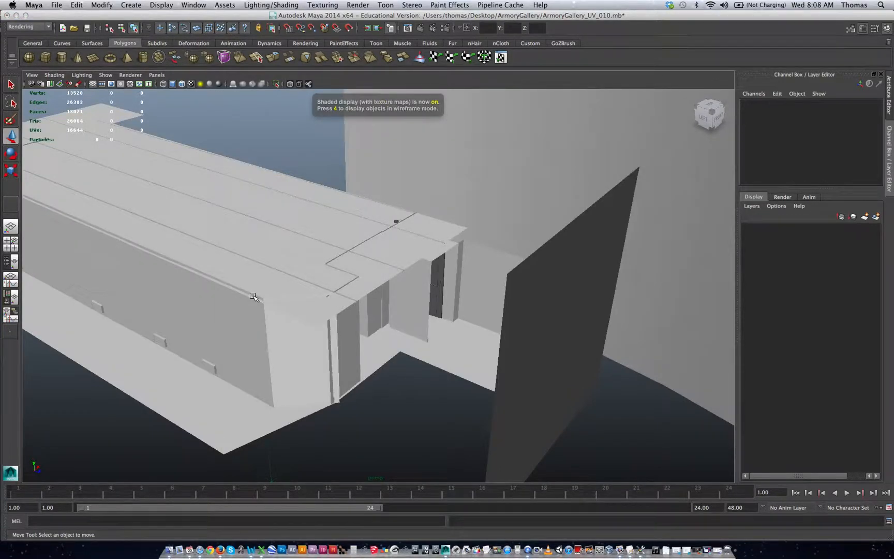
# Step: Open the ArmoryGallery_UV_010.mb scene from the desktop and select the wood floor
pyautogui.press('F11')
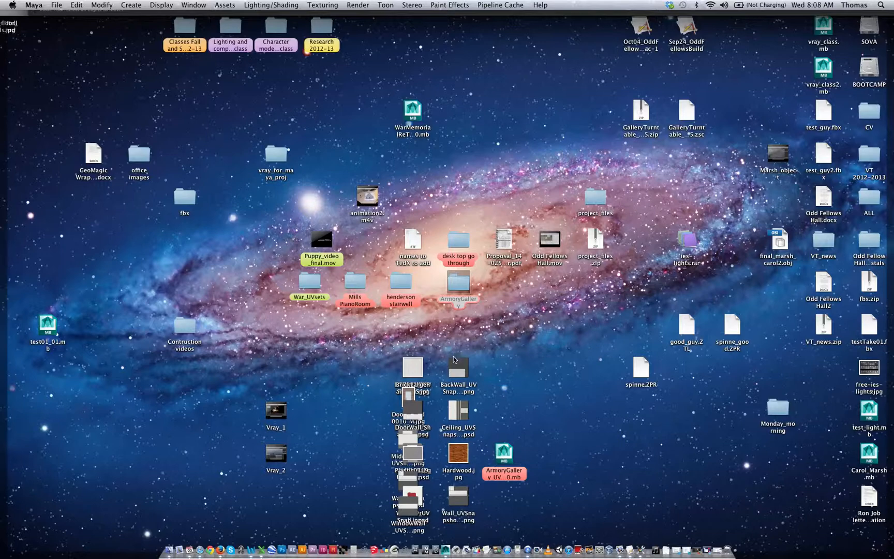
pyautogui.doubleClick(504, 451)
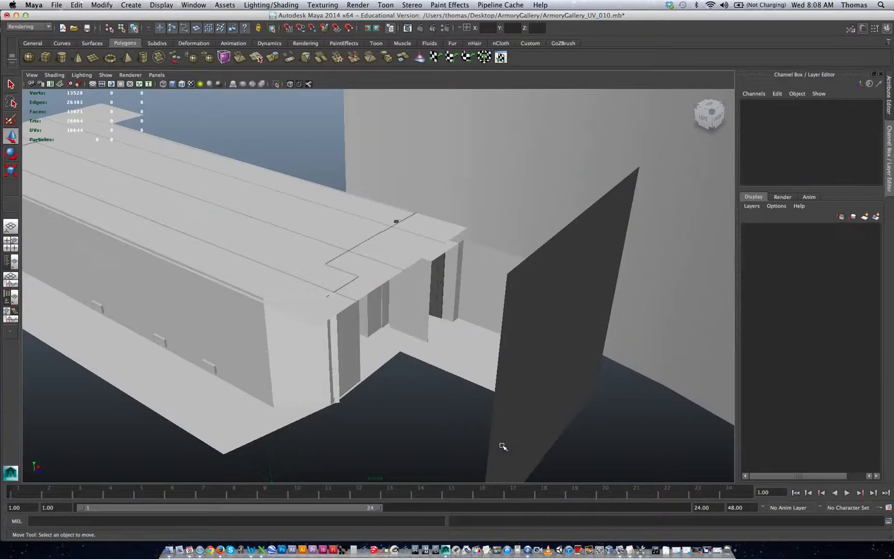
pyautogui.click(444, 281)
pyautogui.click(423, 299)
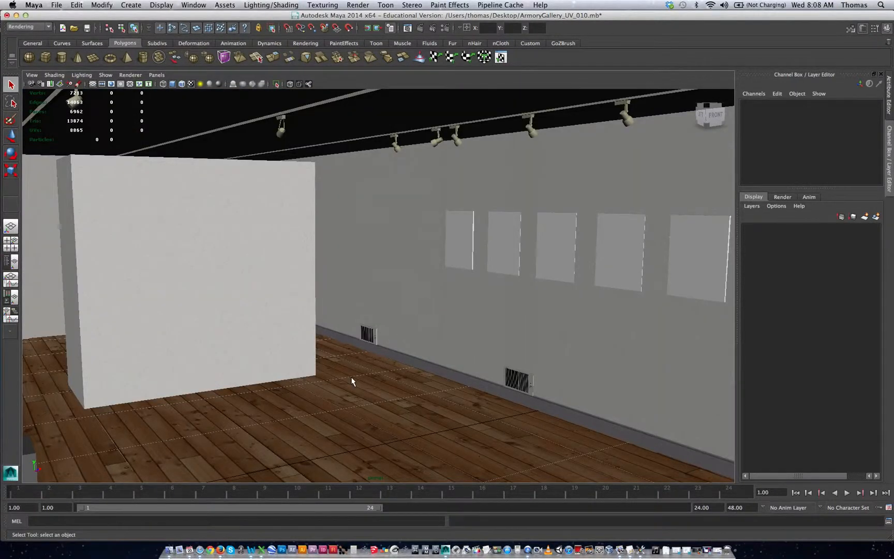
pyautogui.click(352, 382)
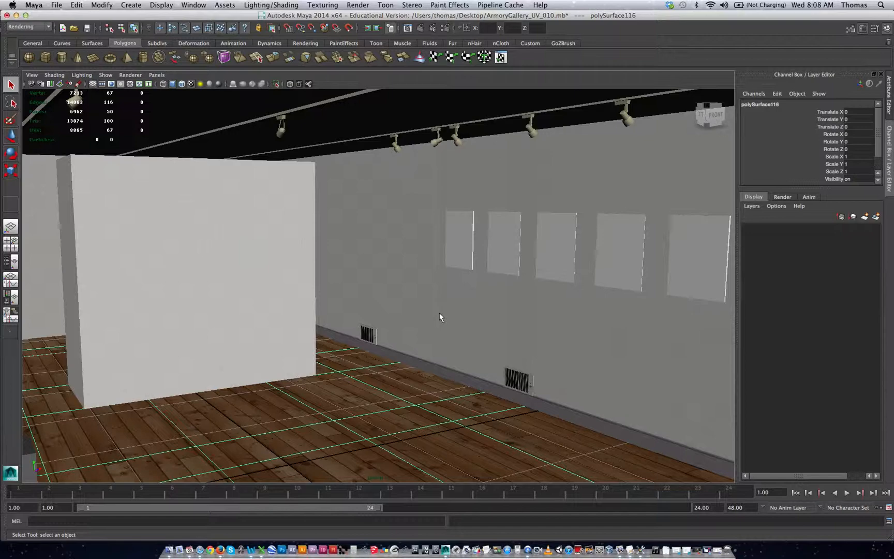
# Step: Check the scene's working units in the general application preferences, then close the preferences without changes
pyautogui.keyDown('alt'); pyautogui.moveTo(361, 269); pyautogui.dragTo(479, 268); pyautogui.keyUp('alt')
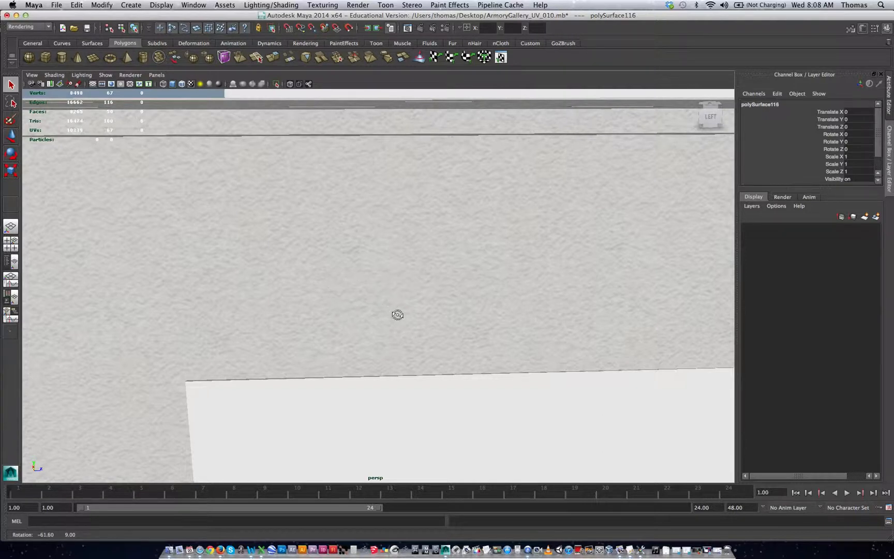
pyautogui.keyDown('alt'); pyautogui.moveTo(397, 314); pyautogui.dragTo(497, 318); pyautogui.keyUp('alt')
pyautogui.keyDown('alt'); pyautogui.moveTo(502, 333); pyautogui.dragTo(323, 305, button='right'); pyautogui.keyUp('alt')
pyautogui.keyDown('alt'); pyautogui.moveTo(431, 325); pyautogui.dragTo(219, 288, button='right'); pyautogui.keyUp('alt')
pyautogui.keyDown('alt'); pyautogui.moveTo(267, 297); pyautogui.dragTo(303, 305); pyautogui.keyUp('alt')
pyautogui.keyDown('alt'); pyautogui.moveTo(303, 305); pyautogui.dragTo(250, 322, button='right'); pyautogui.keyUp('alt')
pyautogui.click(34, 4)
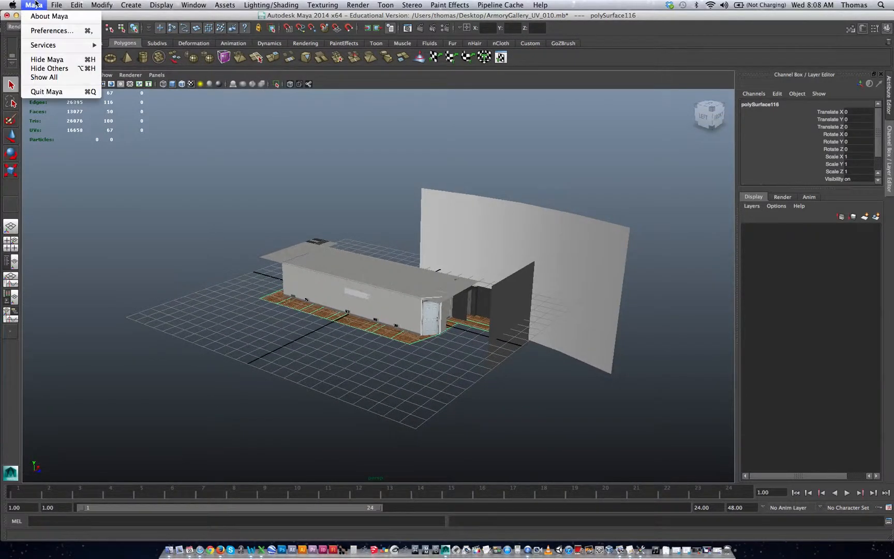
pyautogui.click(45, 32)
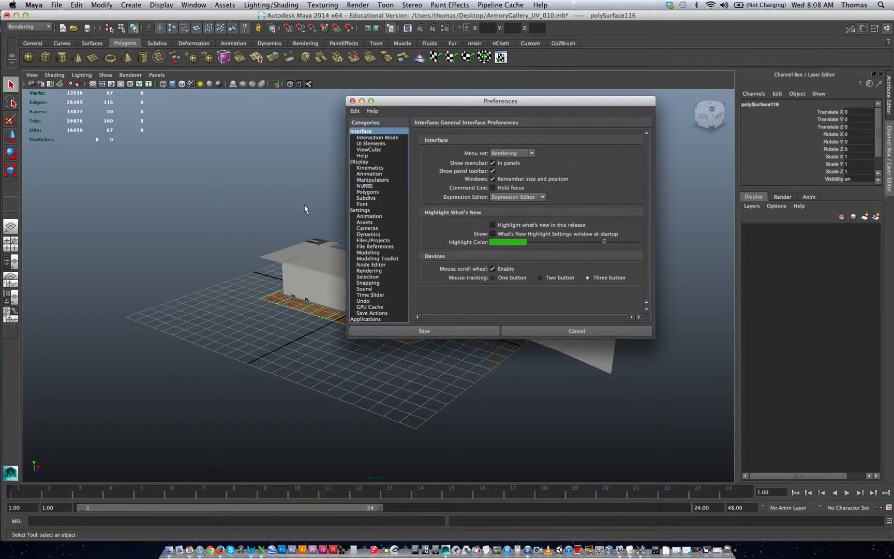
pyautogui.click(380, 210)
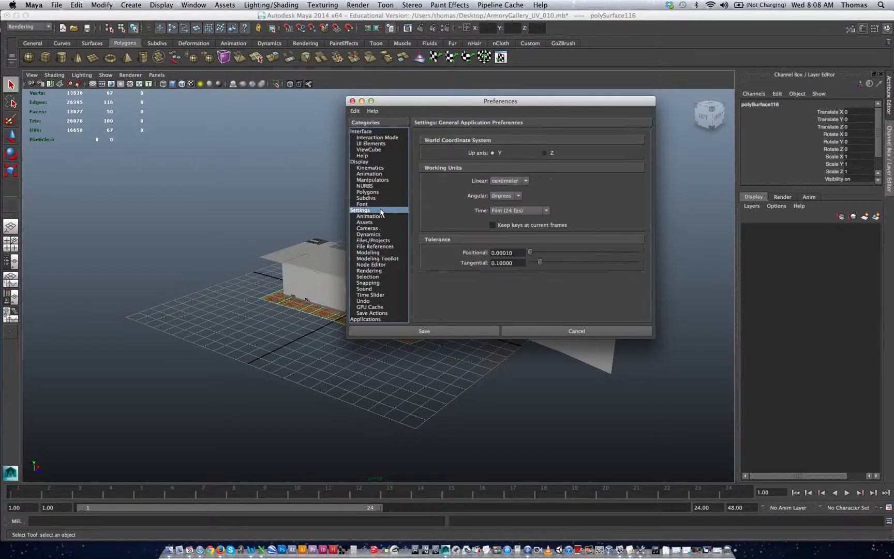
pyautogui.click(353, 101)
# Step: Create a locator and move it outside the gallery's door corner, to about X -3.119 and Z 7.636
pyautogui.keyDown('alt'); pyautogui.moveTo(480, 318); pyautogui.dragTo(252, 276, button='right'); pyautogui.keyUp('alt')
pyautogui.keyDown('alt'); pyautogui.moveTo(251, 275); pyautogui.dragTo(259, 291); pyautogui.keyUp('alt')
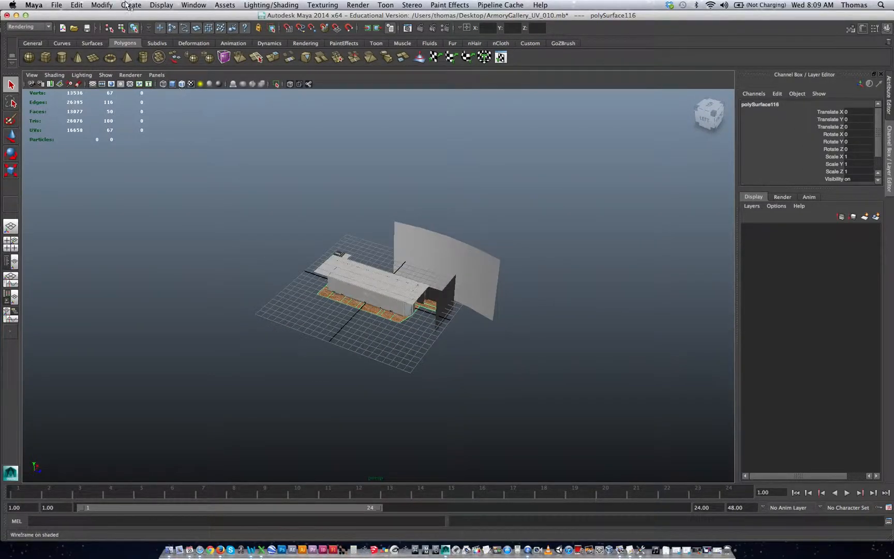
pyautogui.keyDown('alt'); pyautogui.moveTo(323, 264); pyautogui.dragTo(588, 262, button='right'); pyautogui.keyUp('alt')
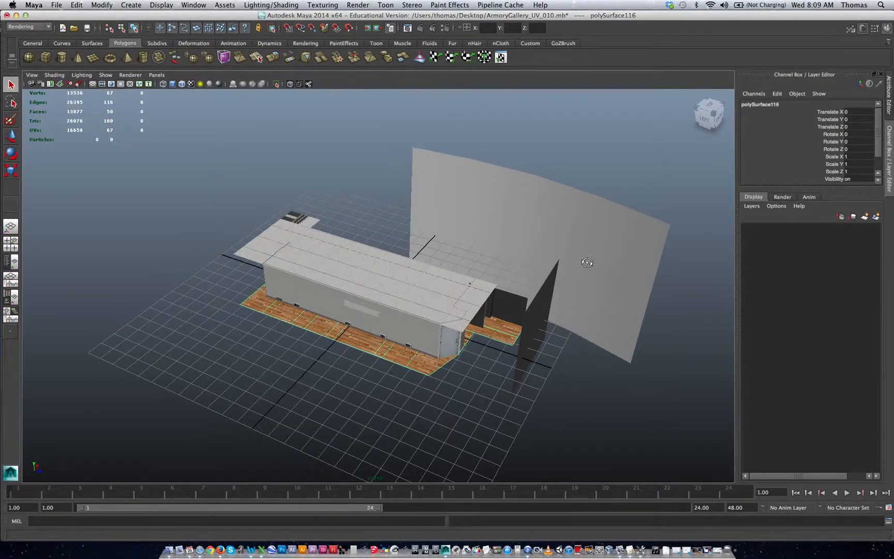
pyautogui.keyDown('alt'); pyautogui.moveTo(587, 262); pyautogui.dragTo(464, 260); pyautogui.keyUp('alt')
pyautogui.keyDown('alt'); pyautogui.moveTo(371, 259); pyautogui.dragTo(510, 261, button='right'); pyautogui.keyUp('alt')
pyautogui.keyDown('alt'); pyautogui.moveTo(410, 259); pyautogui.dragTo(372, 265); pyautogui.keyUp('alt')
pyautogui.keyDown('alt'); pyautogui.moveTo(366, 266); pyautogui.dragTo(485, 275, button='right'); pyautogui.keyUp('alt')
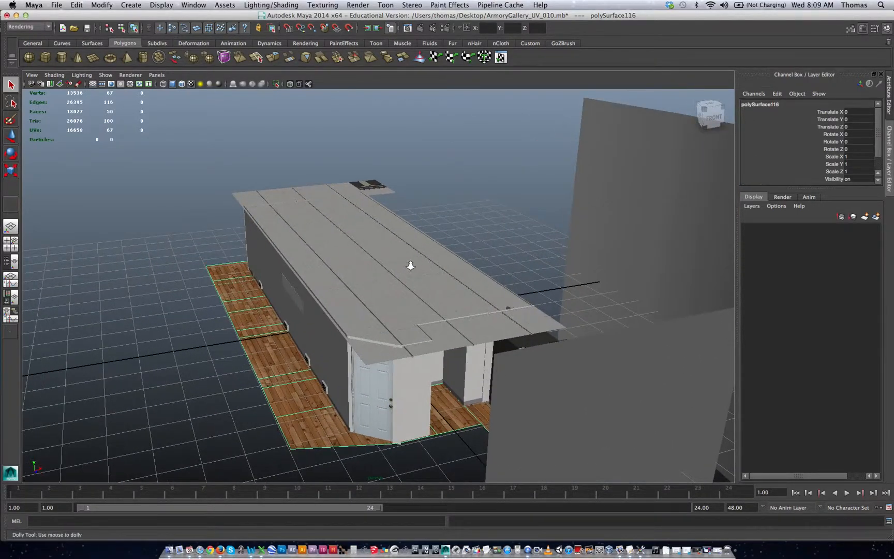
pyautogui.keyDown('alt'); pyautogui.moveTo(409, 264); pyautogui.dragTo(373, 217); pyautogui.keyUp('alt')
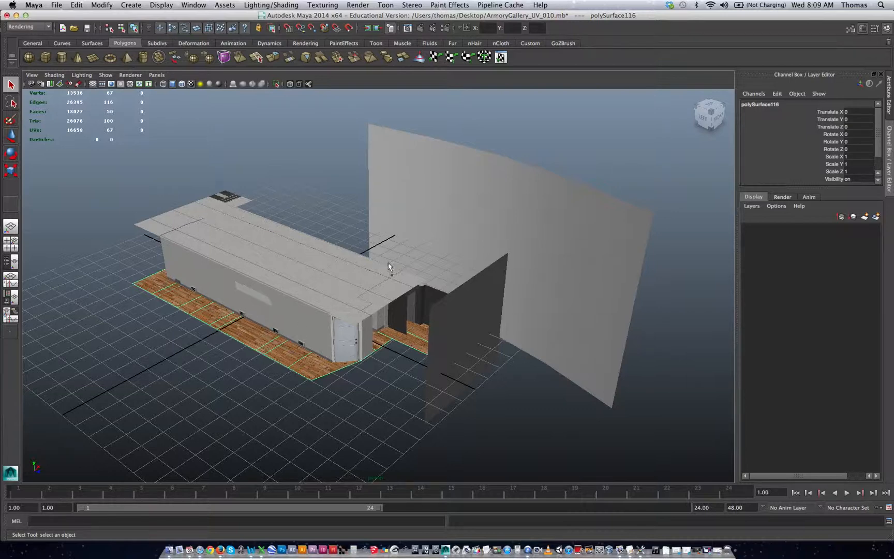
pyautogui.click(134, 6)
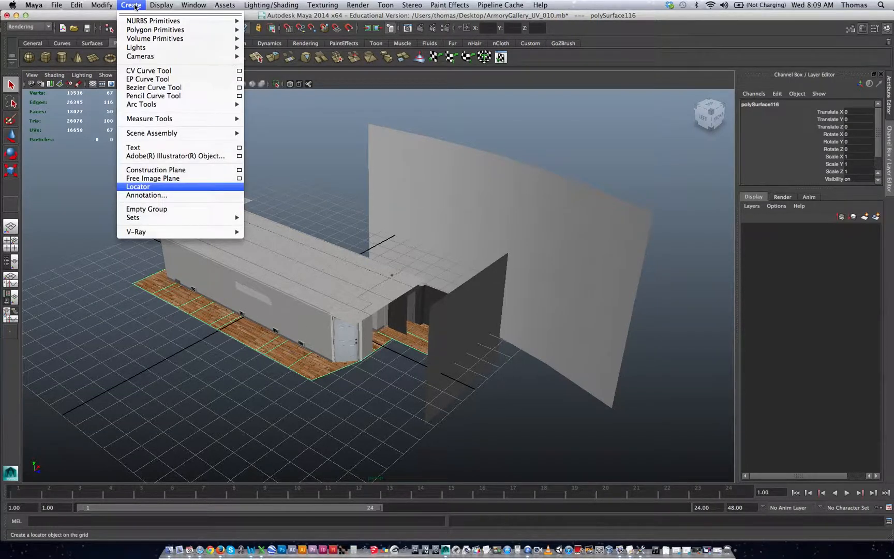
pyautogui.click(169, 190)
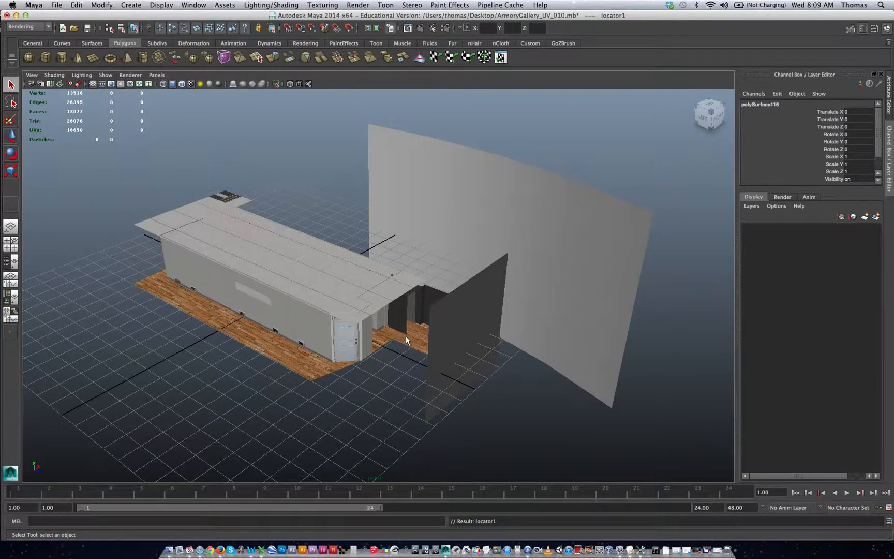
pyautogui.press('w')
pyautogui.moveTo(298, 308); pyautogui.dragTo(356, 380)
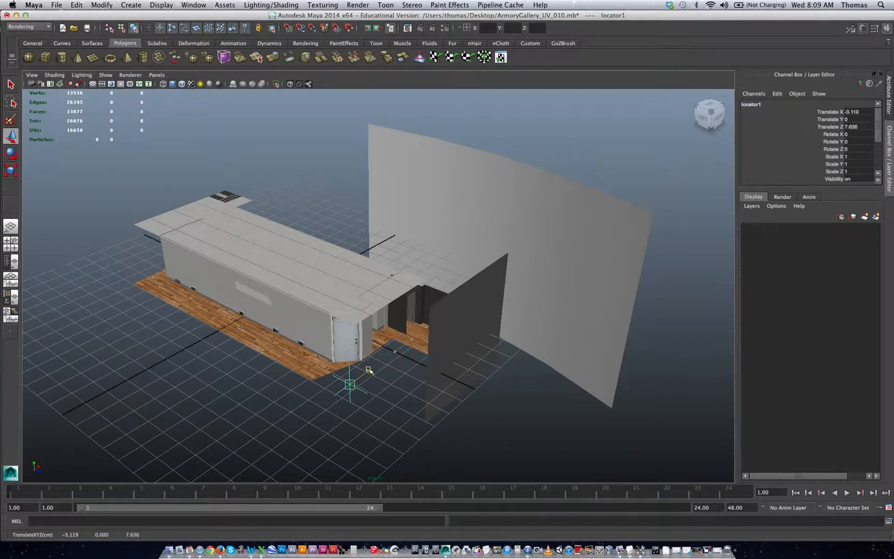
# Step: Parent all the gallery geometry to the locator
pyautogui.moveTo(93, 237); pyautogui.dragTo(636, 439)
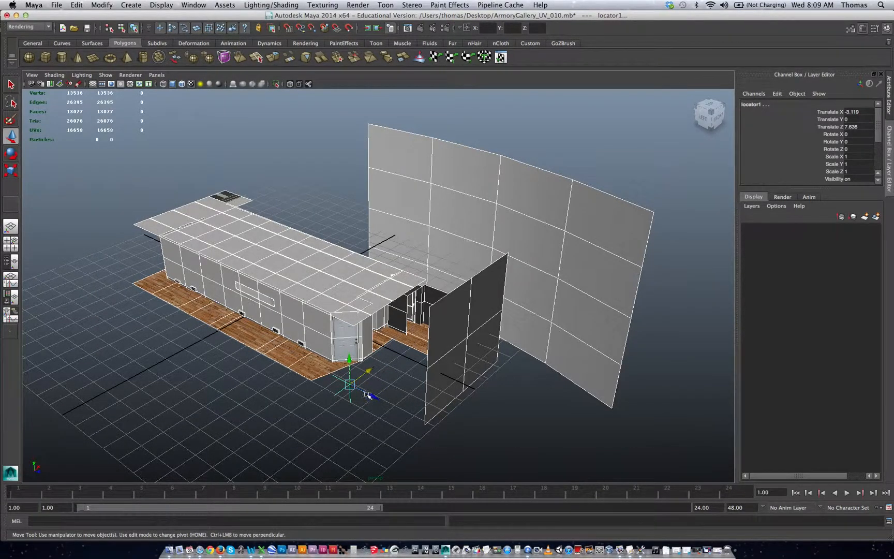
pyautogui.keyDown('shift'); pyautogui.moveTo(318, 390); pyautogui.dragTo(353, 405); pyautogui.keyUp('shift')
pyautogui.press('p')
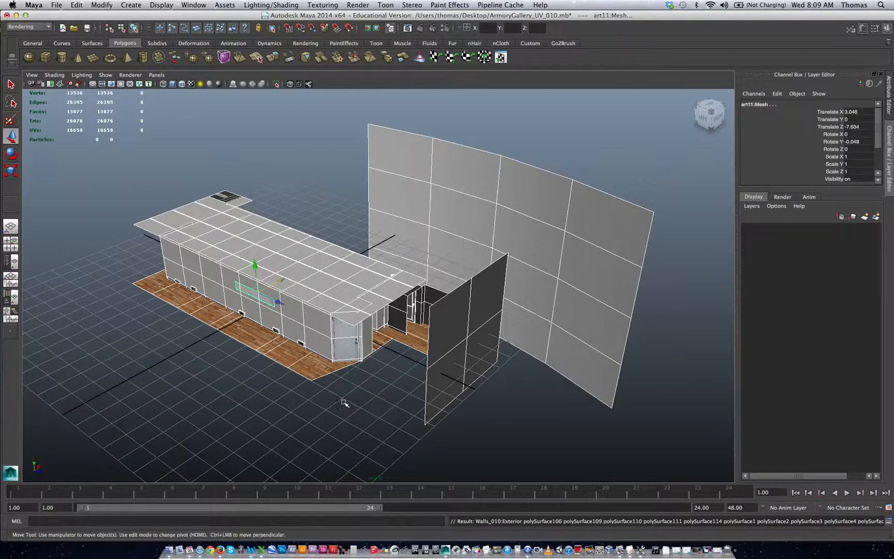
# Step: Pick the long outer wall and go up the hierarchy to select its parent locator
pyautogui.click(321, 410)
pyautogui.click(331, 350)
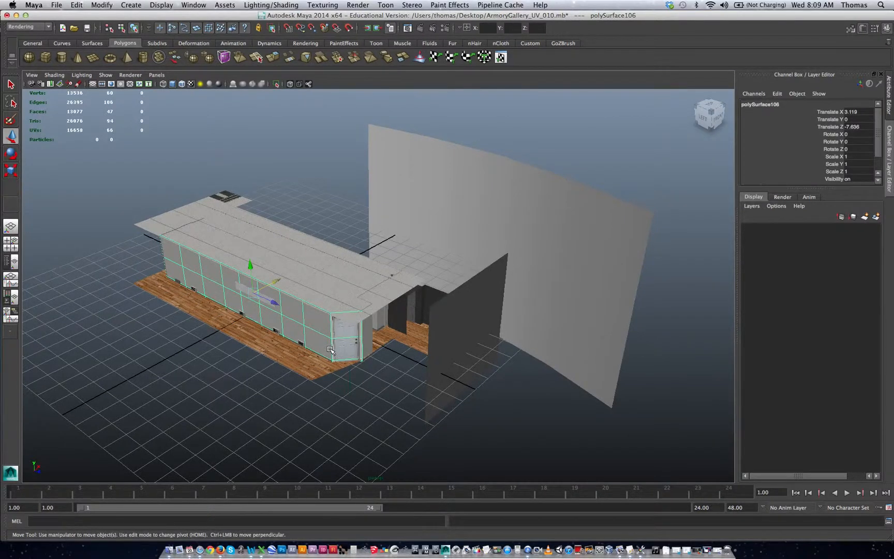
pyautogui.press('Up')
pyautogui.click(330, 405)
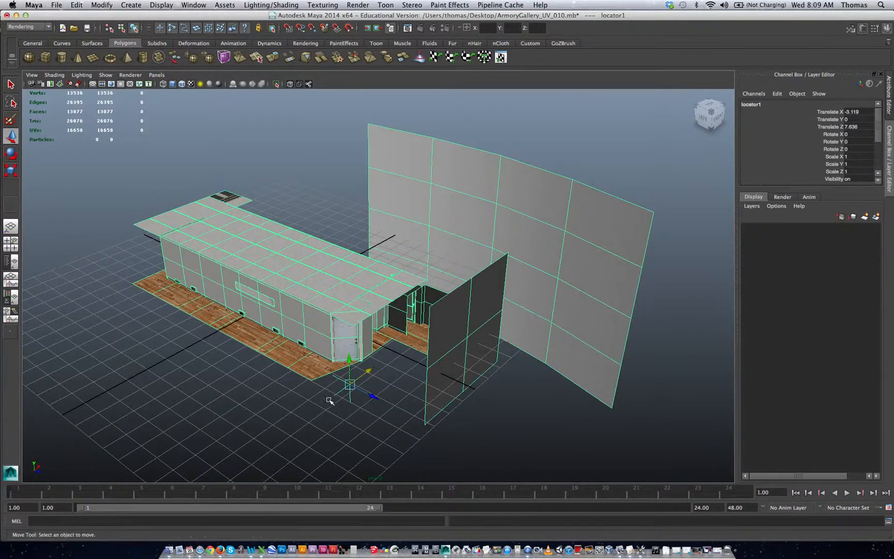
pyautogui.click(352, 400)
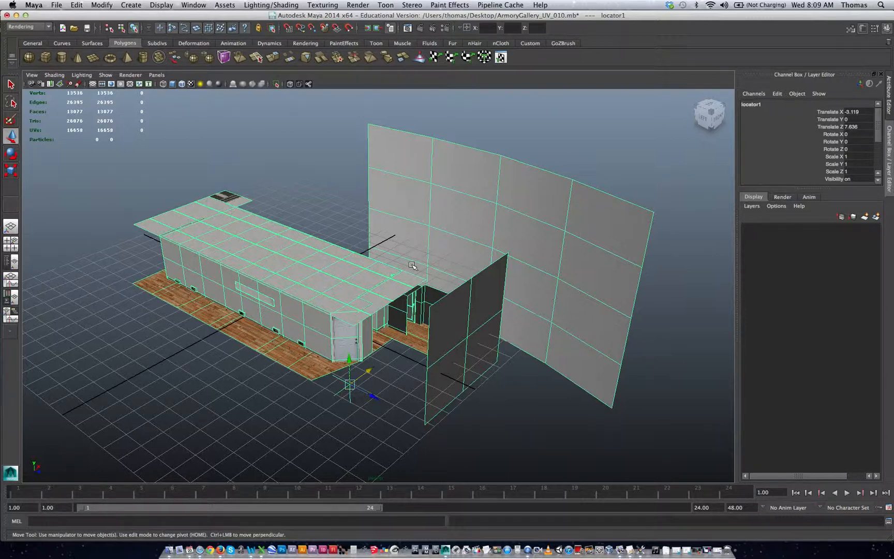
# Step: Scale the locator and its gallery geometry up uniformly to about 12
pyautogui.keyDown('alt'); pyautogui.moveTo(398, 372); pyautogui.dragTo(260, 346, button='right'); pyautogui.keyUp('alt')
pyautogui.keyDown('alt'); pyautogui.moveTo(260, 346); pyautogui.dragTo(223, 318); pyautogui.keyUp('alt')
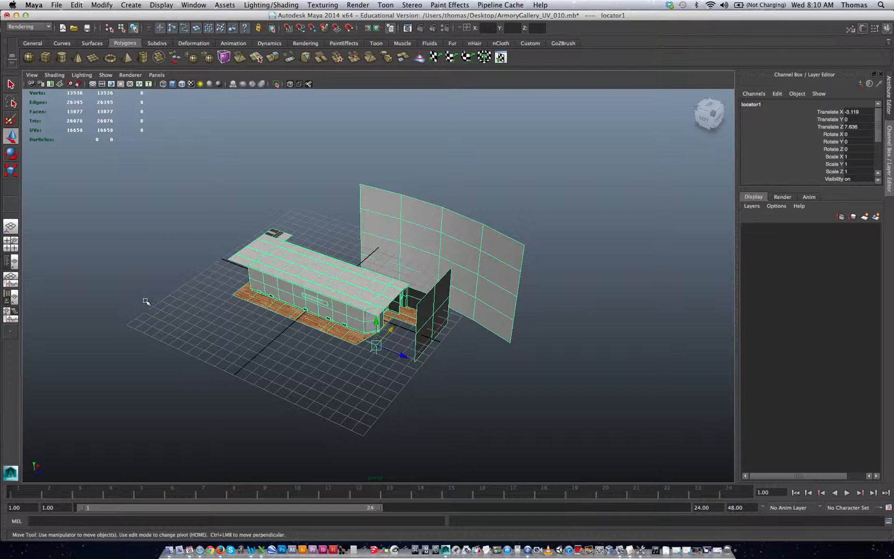
pyautogui.press('r')
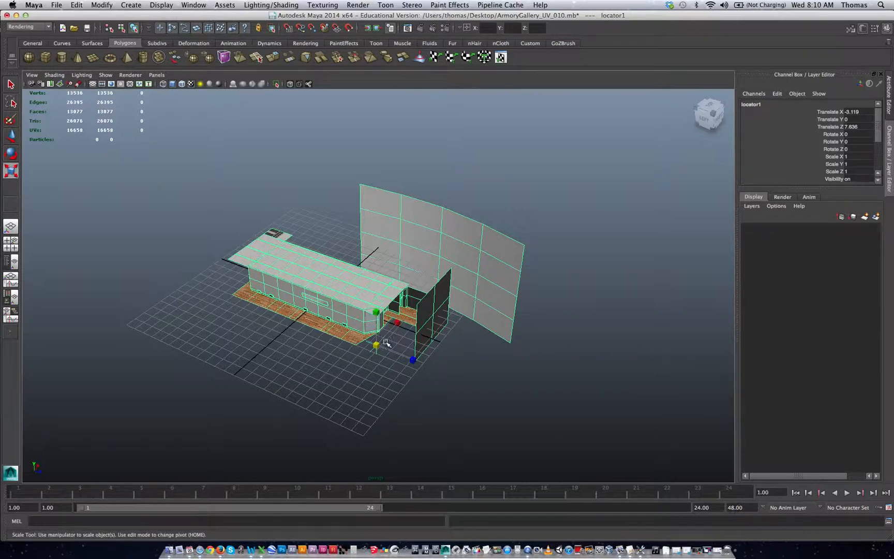
pyautogui.moveTo(377, 345); pyautogui.dragTo(597, 245)
pyautogui.keyDown('alt'); pyautogui.moveTo(491, 314); pyautogui.dragTo(333, 318, button='right'); pyautogui.keyUp('alt')
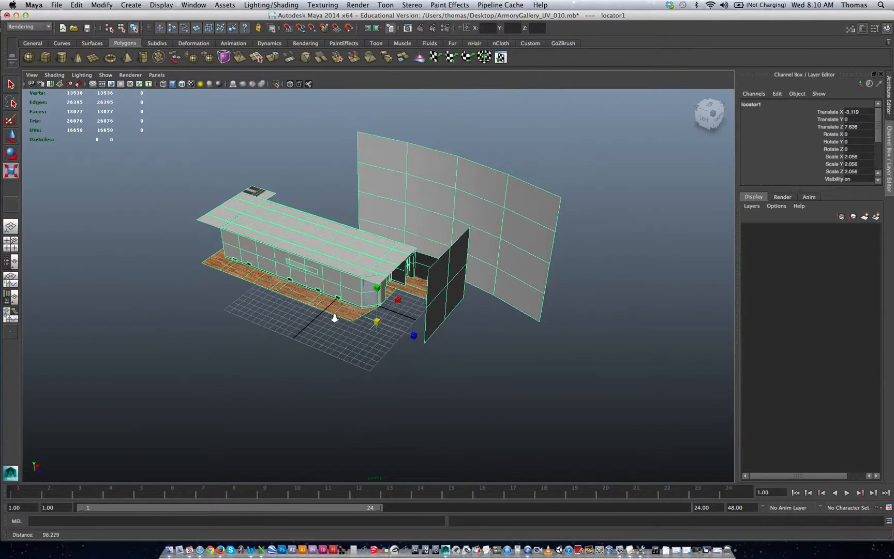
pyautogui.moveTo(377, 322); pyautogui.dragTo(600, 251)
pyautogui.keyDown('alt'); pyautogui.moveTo(443, 277); pyautogui.dragTo(431, 274); pyautogui.keyUp('alt')
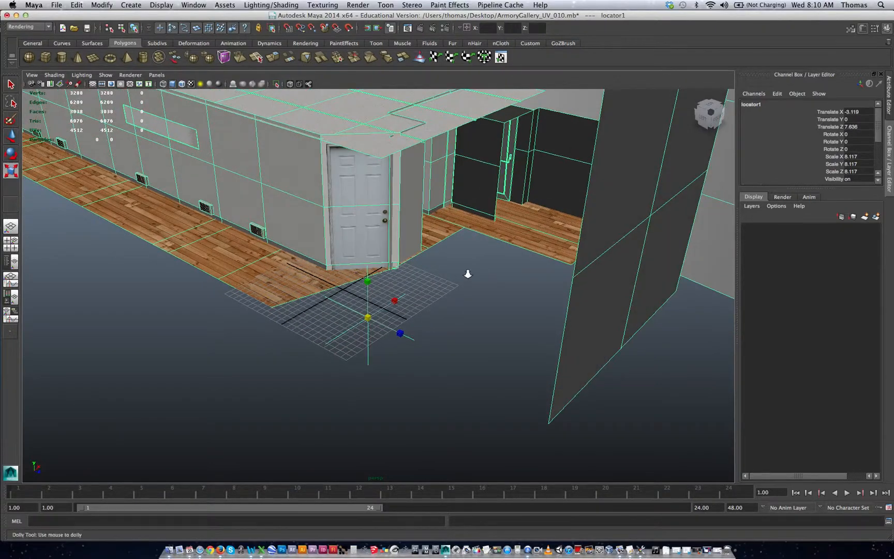
pyautogui.keyDown('alt'); pyautogui.moveTo(467, 273); pyautogui.dragTo(401, 257, button='right'); pyautogui.keyUp('alt')
pyautogui.keyDown('alt'); pyautogui.moveTo(389, 263); pyautogui.dragTo(352, 319, button='middle'); pyautogui.keyUp('alt')
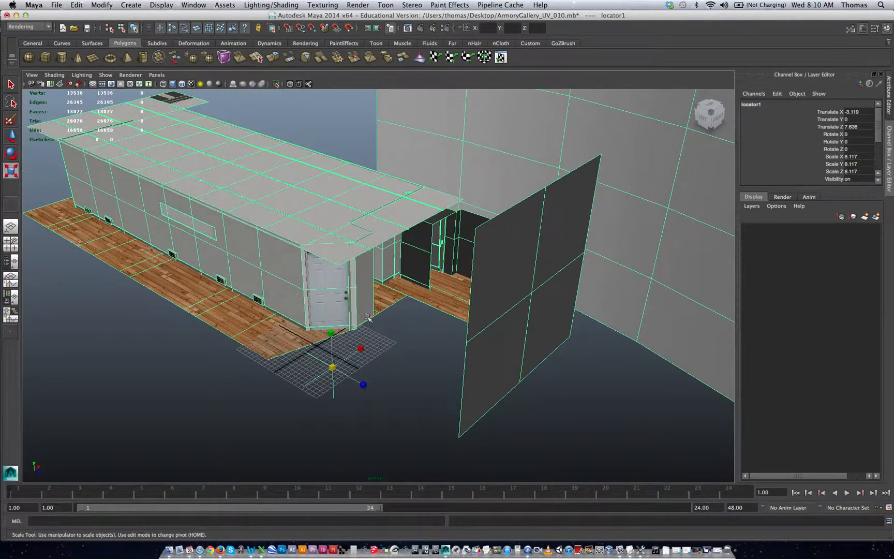
pyautogui.moveTo(335, 369); pyautogui.dragTo(556, 317)
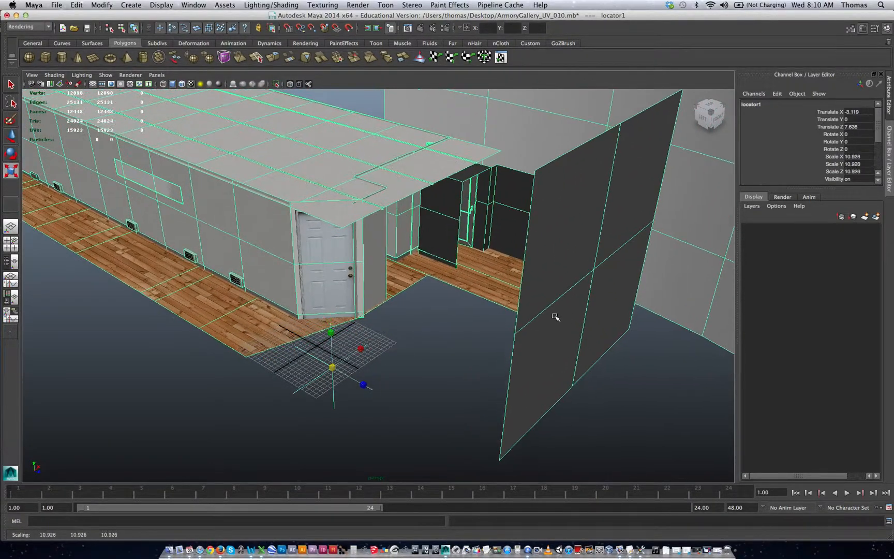
pyautogui.keyDown('alt'); pyautogui.moveTo(337, 341); pyautogui.dragTo(423, 351); pyautogui.keyUp('alt')
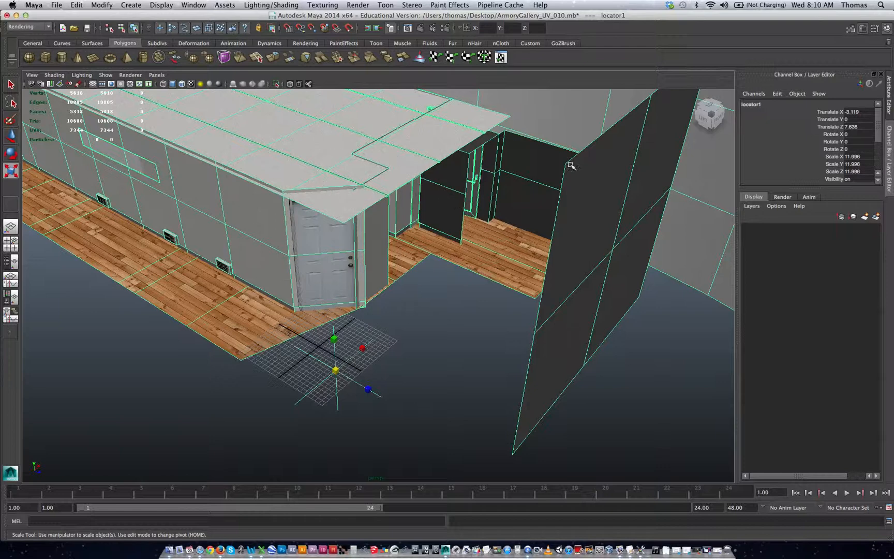
# Step: Set the locator's Scale X, Y and Z to 100
pyautogui.doubleClick(864, 157)
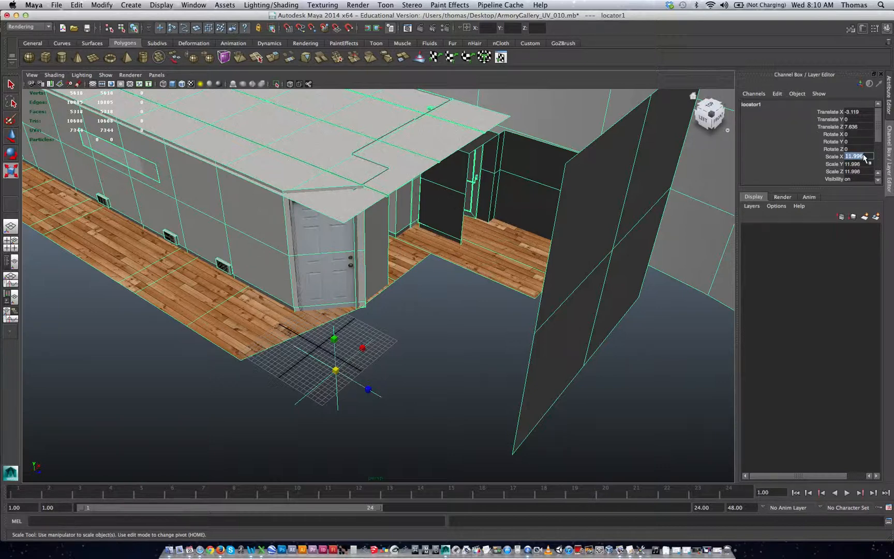
pyautogui.write('100')
pyautogui.press('Tab')
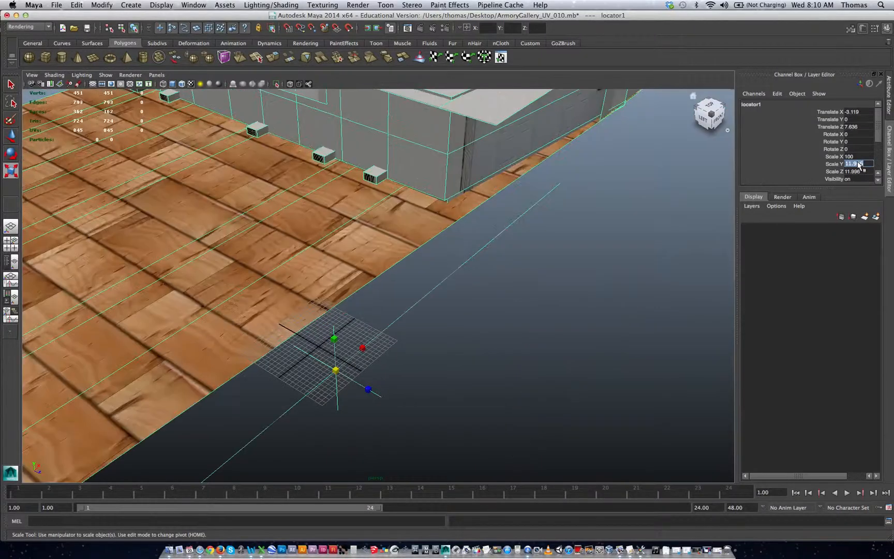
pyautogui.write('100')
pyautogui.press('Tab')
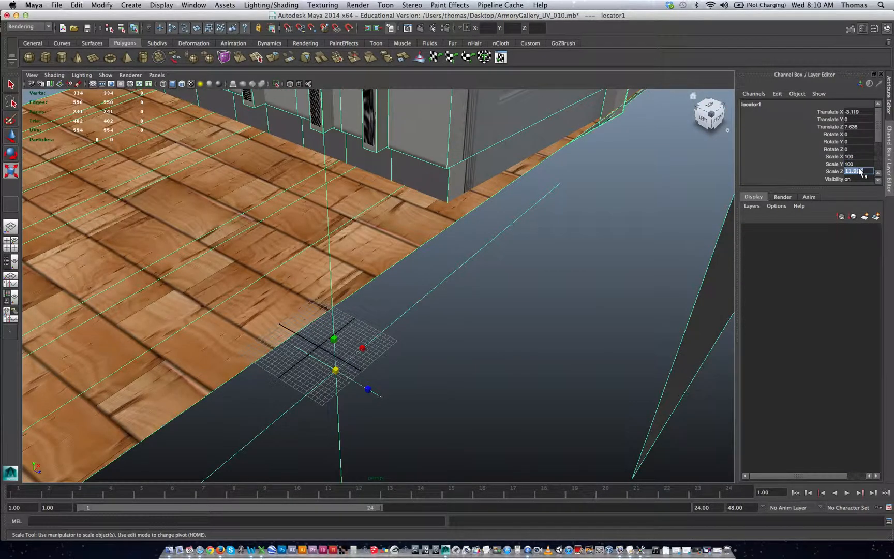
pyautogui.write('100')
pyautogui.press('Return')
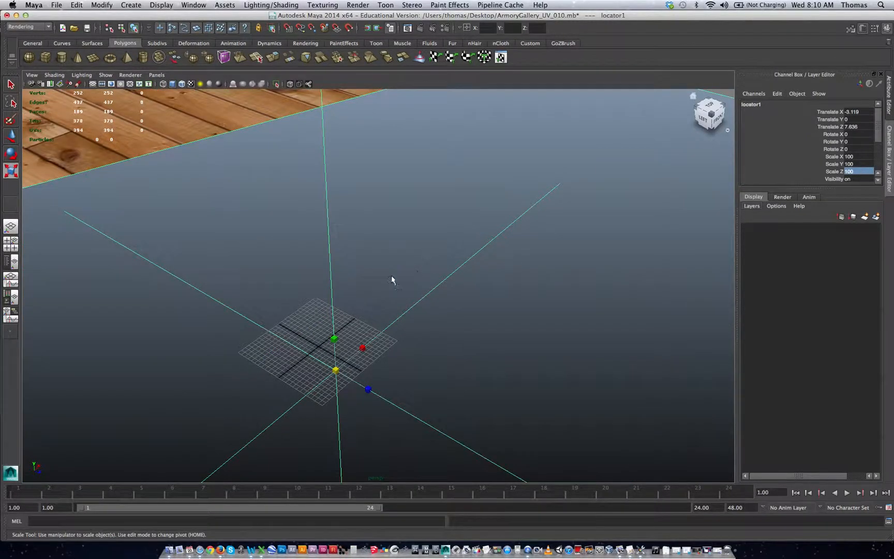
# Step: Move the locator with its gallery geometry along the X axis to about -490
pyautogui.keyDown('alt'); pyautogui.moveTo(392, 280); pyautogui.dragTo(166, 337, button='right'); pyautogui.keyUp('alt')
pyautogui.keyDown('alt'); pyautogui.moveTo(382, 223); pyautogui.dragTo(194, 208, button='right'); pyautogui.keyUp('alt')
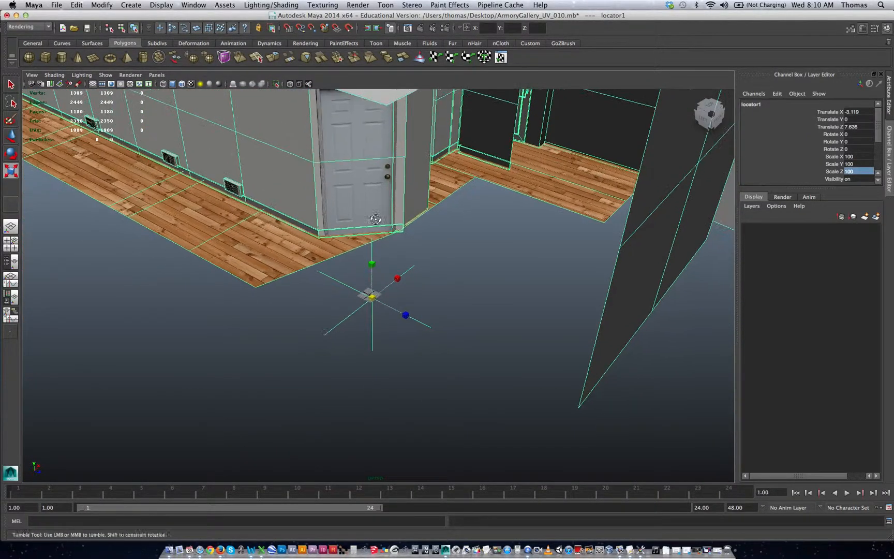
pyautogui.keyDown('alt'); pyautogui.moveTo(376, 219); pyautogui.dragTo(381, 229); pyautogui.keyUp('alt')
pyautogui.press('w')
pyautogui.moveTo(396, 285); pyautogui.dragTo(239, 323)
pyautogui.keyDown('alt'); pyautogui.moveTo(523, 237); pyautogui.dragTo(557, 244); pyautogui.keyUp('alt')
pyautogui.moveTo(236, 313); pyautogui.dragTo(52, 326)
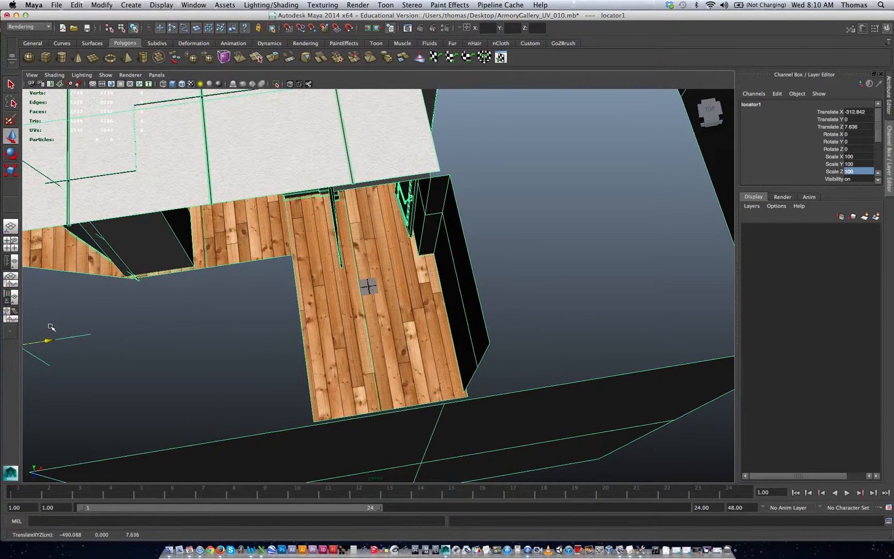
# Step: Reposition the locator and gallery to about Translate X -484 and Translate Z 155, bringing the entrance floor over the grid
pyautogui.keyDown('alt'); pyautogui.moveTo(226, 306); pyautogui.dragTo(136, 303, button='right'); pyautogui.keyUp('alt')
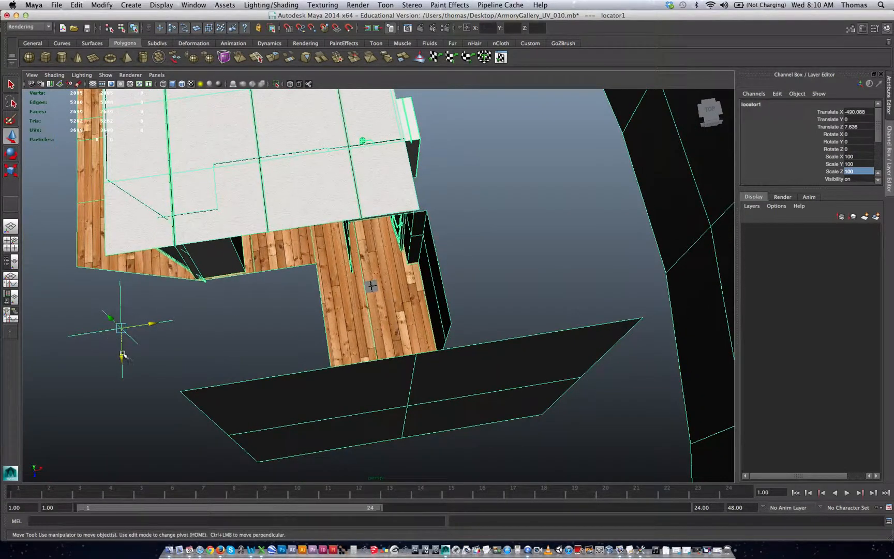
pyautogui.moveTo(122, 357); pyautogui.dragTo(125, 414)
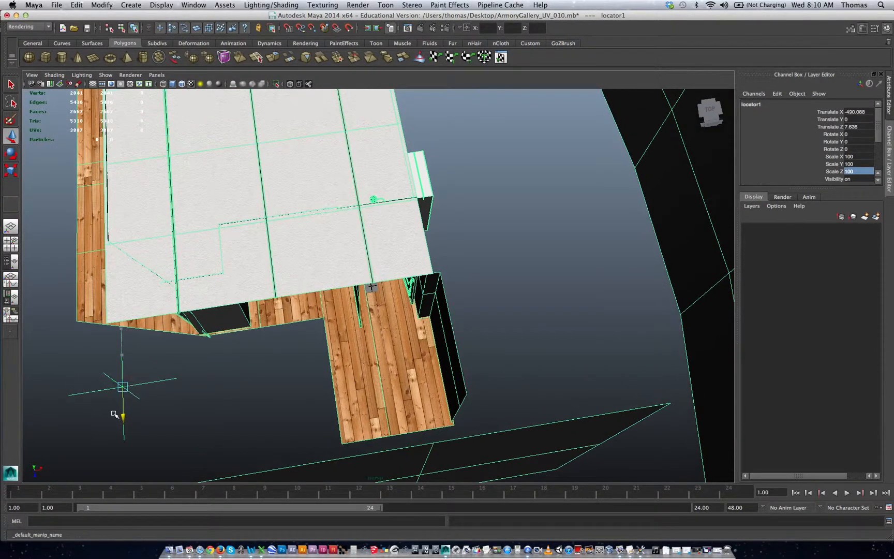
pyautogui.moveTo(176, 339)
pyautogui.keyDown('alt'); pyautogui.mouseDown()
pyautogui.moveTo(167, 335)
pyautogui.moveTo(165, 343)
pyautogui.mouseUp(); pyautogui.keyUp('alt')
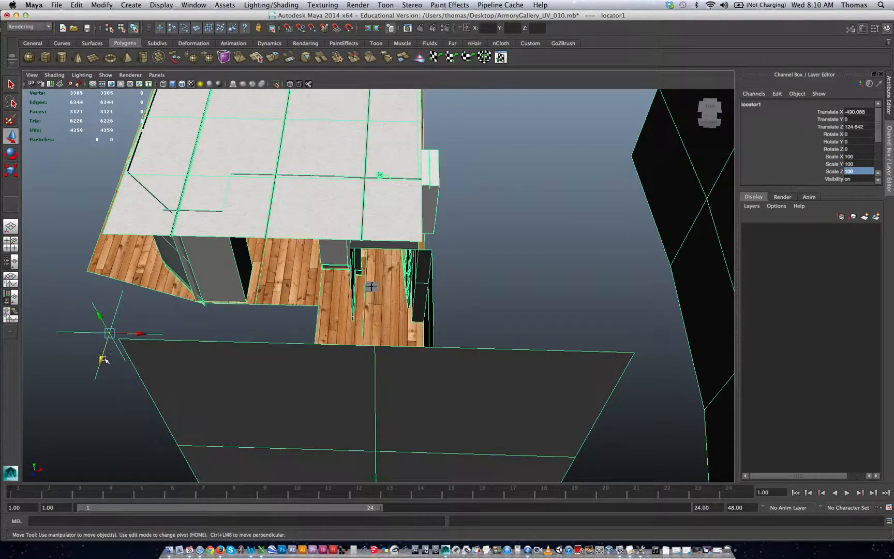
pyautogui.moveTo(103, 359); pyautogui.dragTo(136, 343)
# Step: Examine the gallery's entrance, doors, floor and interior walls around the grid to judge the model's scale
pyautogui.keyDown('alt'); pyautogui.moveTo(164, 306); pyautogui.dragTo(450, 306, button='right'); pyautogui.keyUp('alt')
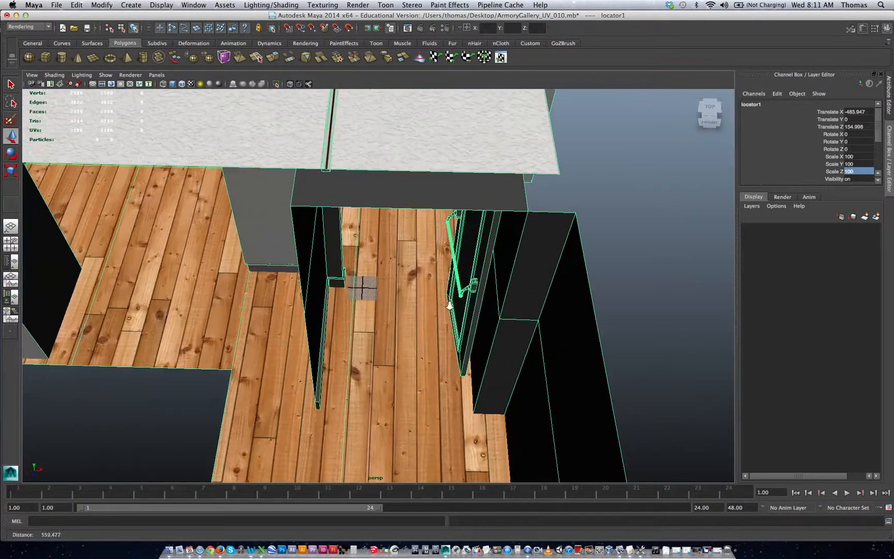
pyautogui.keyDown('alt'); pyautogui.moveTo(300, 306); pyautogui.dragTo(440, 321, button='right'); pyautogui.keyUp('alt')
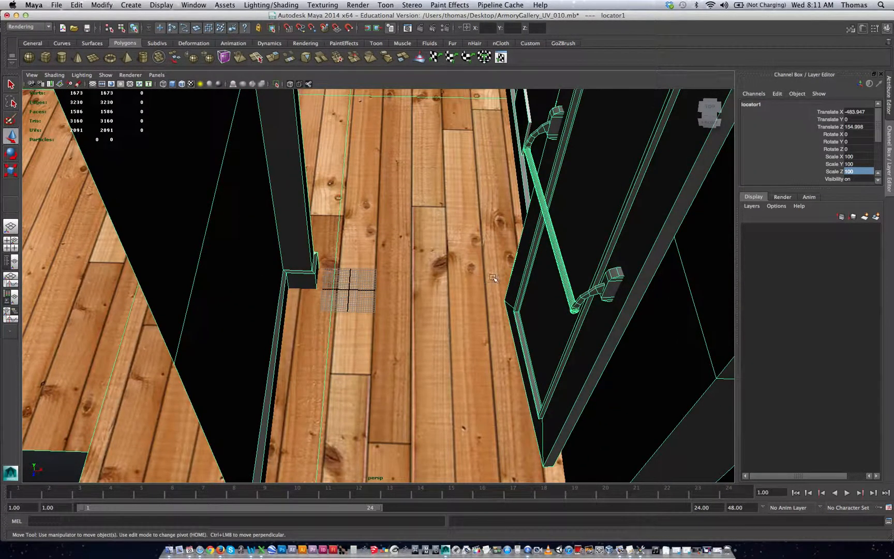
pyautogui.moveTo(447, 283)
pyautogui.keyDown('alt'); pyautogui.mouseDown()
pyautogui.moveTo(455, 279)
pyautogui.moveTo(449, 265)
pyautogui.moveTo(422, 266)
pyautogui.moveTo(448, 260)
pyautogui.moveTo(423, 261)
pyautogui.moveTo(449, 271)
pyautogui.mouseUp(); pyautogui.keyUp('alt')
pyautogui.keyDown('alt'); pyautogui.moveTo(507, 283); pyautogui.dragTo(385, 296); pyautogui.keyUp('alt')
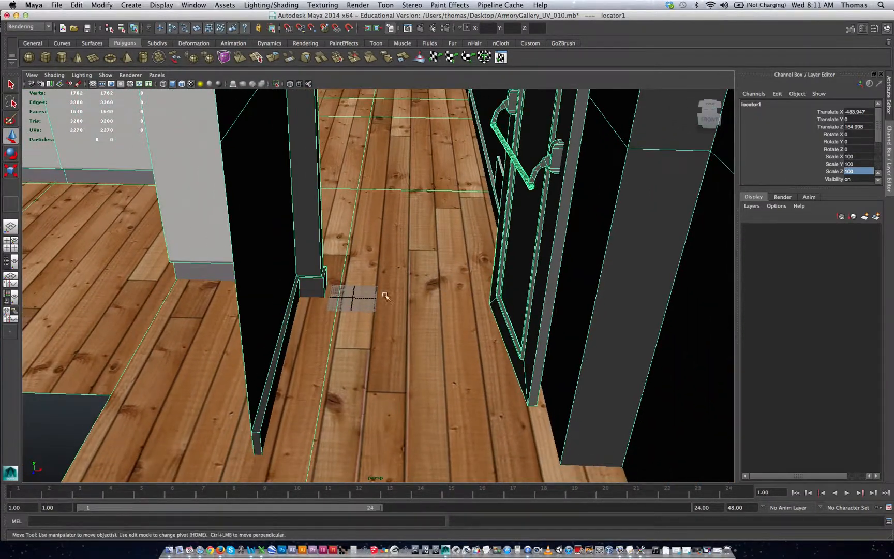
pyautogui.keyDown('alt'); pyautogui.moveTo(462, 286); pyautogui.dragTo(477, 283); pyautogui.keyUp('alt')
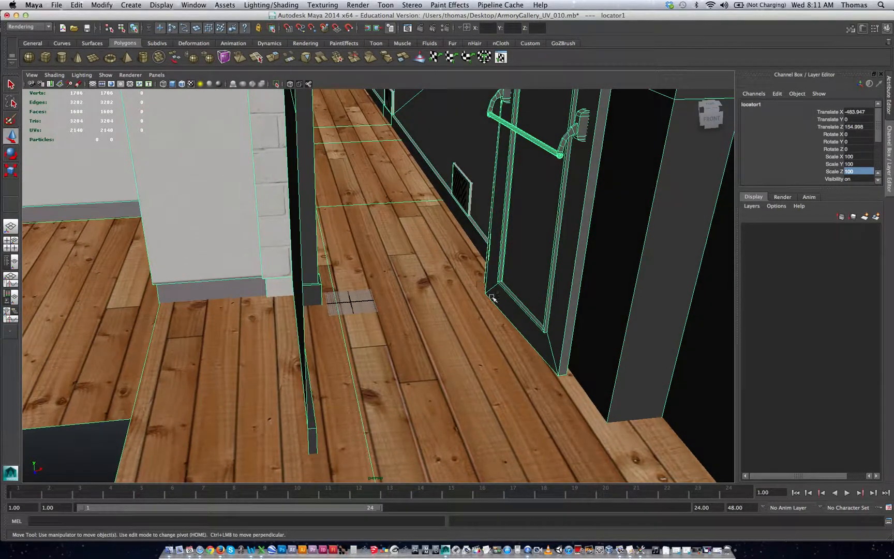
pyautogui.keyDown('alt'); pyautogui.moveTo(486, 324); pyautogui.dragTo(441, 311); pyautogui.keyUp('alt')
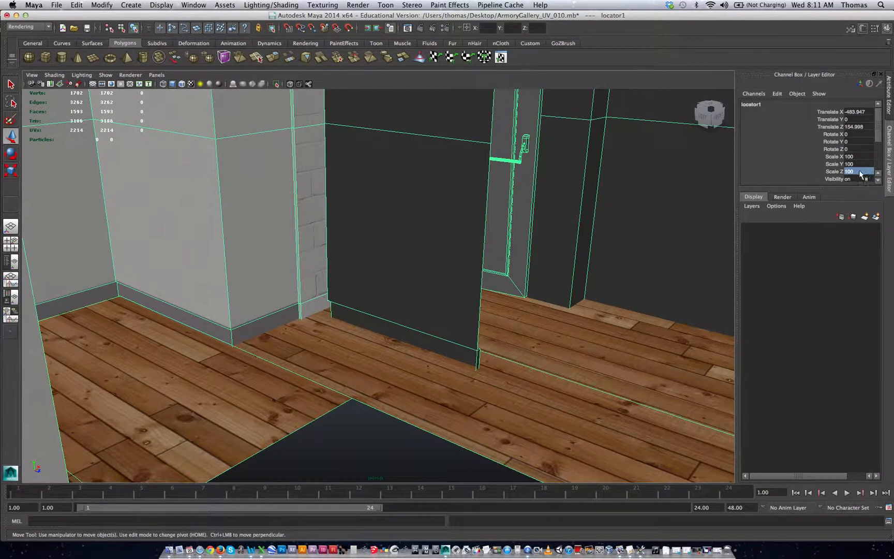
pyautogui.keyDown('alt'); pyautogui.moveTo(426, 305); pyautogui.dragTo(202, 280); pyautogui.keyUp('alt')
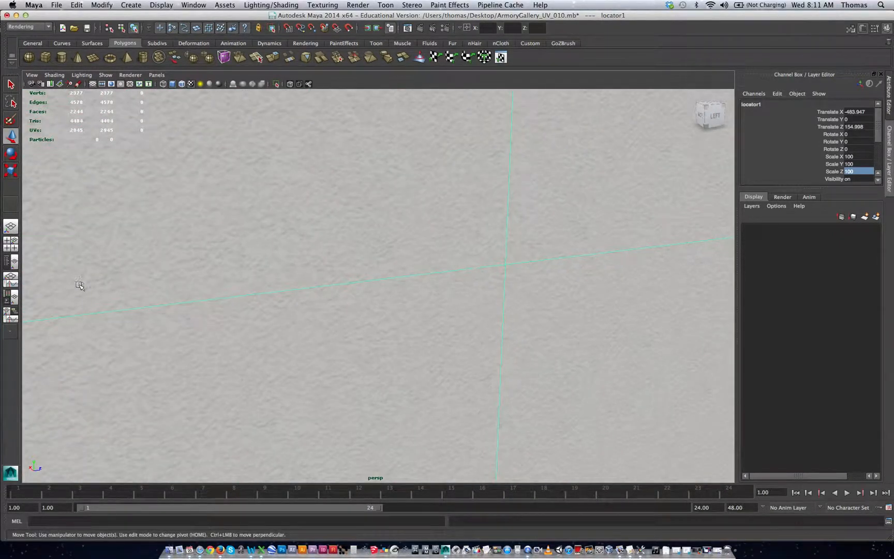
pyautogui.keyDown('alt'); pyautogui.moveTo(79, 286); pyautogui.dragTo(160, 295); pyautogui.keyUp('alt')
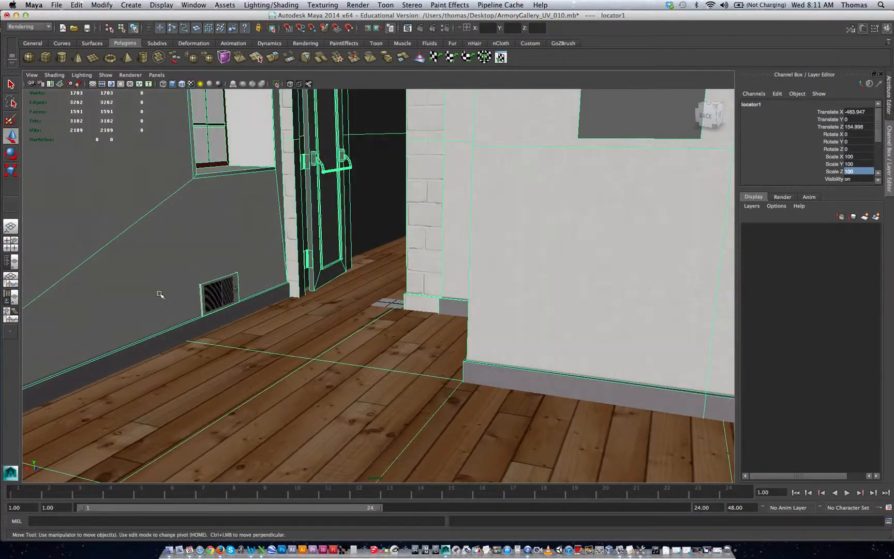
pyautogui.moveTo(296, 305)
pyautogui.keyDown('alt'); pyautogui.mouseDown()
pyautogui.moveTo(254, 293)
pyautogui.moveTo(290, 286)
pyautogui.mouseUp(); pyautogui.keyUp('alt')
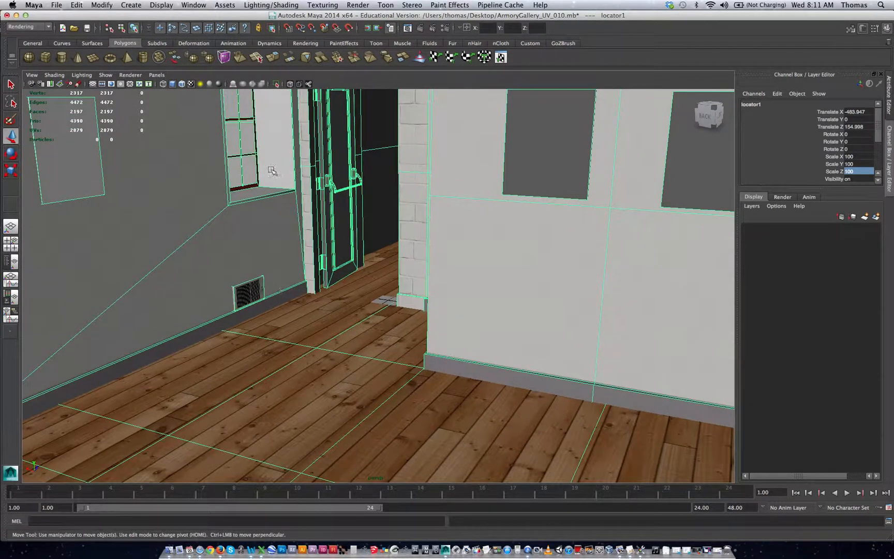
# Step: Create a display layer and add the locator with all its gallery geometry to it
pyautogui.click(252, 170)
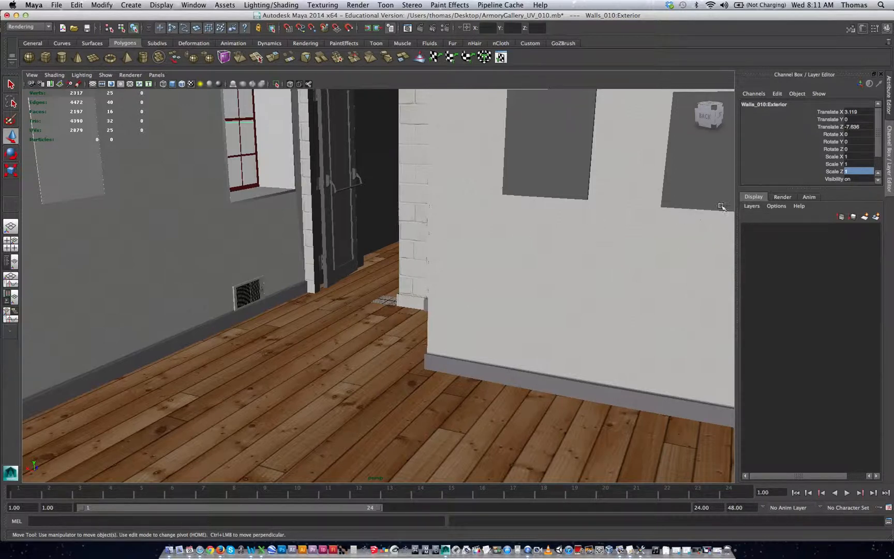
pyautogui.click(753, 206)
pyautogui.click(760, 216)
pyautogui.click(327, 232)
pyautogui.press('Up')
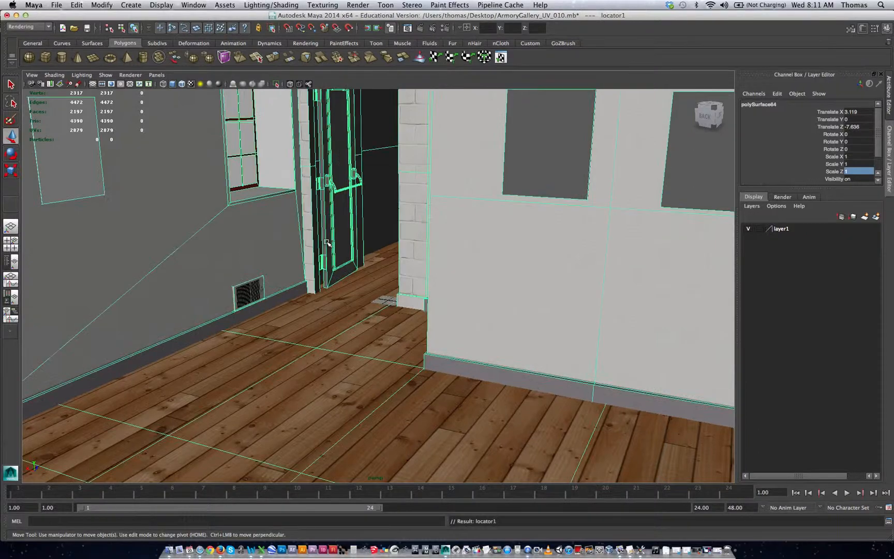
pyautogui.rightClick(778, 230)
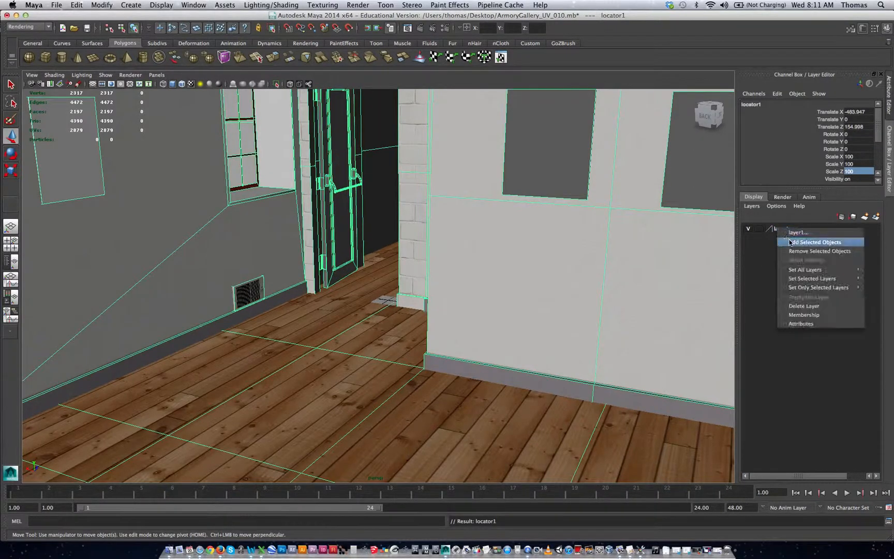
pyautogui.click(797, 235)
# Step: Set the gallery's display layer to Reference and test whether its geometry can be selected
pyautogui.click(759, 229)
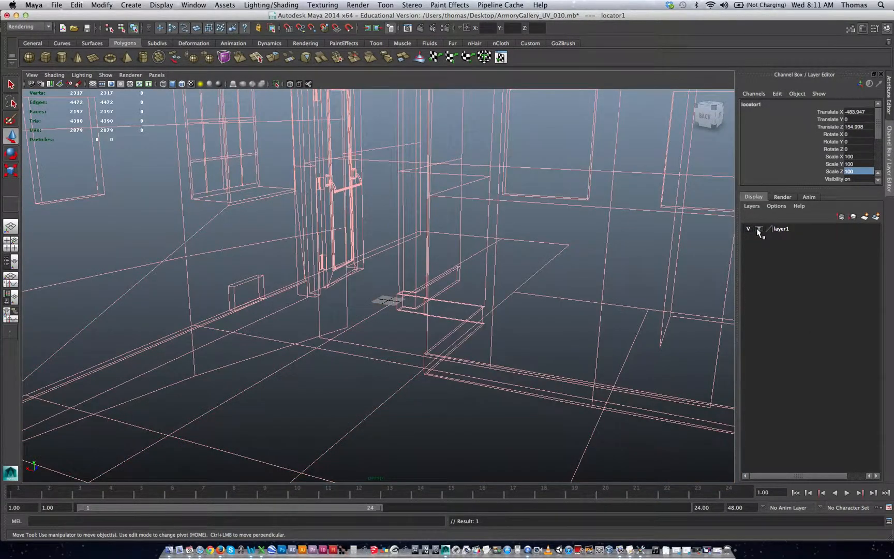
pyautogui.click(759, 229)
pyautogui.click(545, 208)
pyautogui.moveTo(489, 176); pyautogui.dragTo(603, 305)
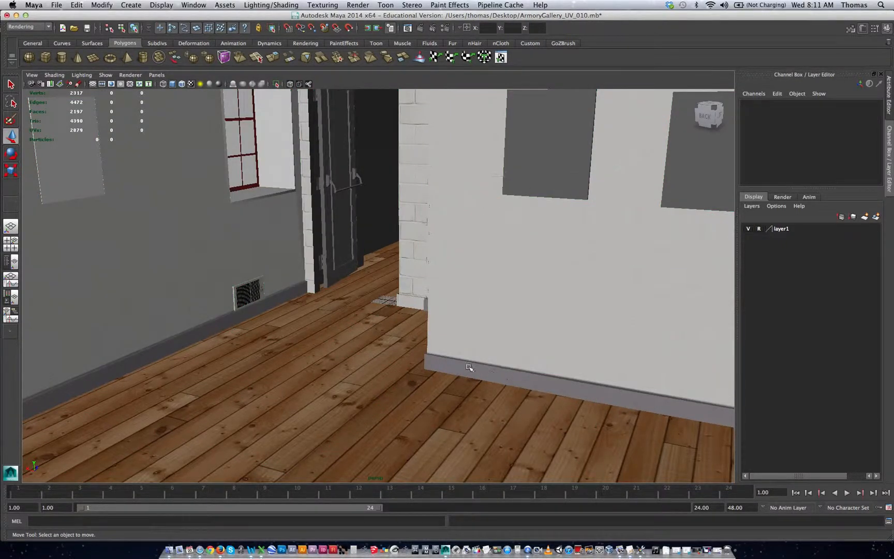
# Step: Create a V-Ray IES light in the gallery scene
pyautogui.keyDown('alt'); pyautogui.moveTo(519, 375); pyautogui.dragTo(407, 357, button='right'); pyautogui.keyUp('alt')
pyautogui.keyDown('alt'); pyautogui.moveTo(406, 357); pyautogui.dragTo(422, 357); pyautogui.keyUp('alt')
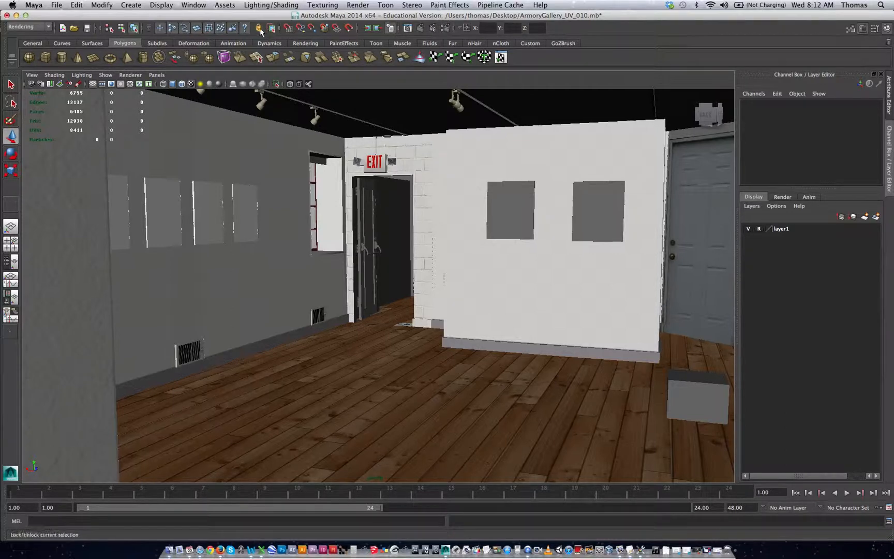
pyautogui.click(138, 6)
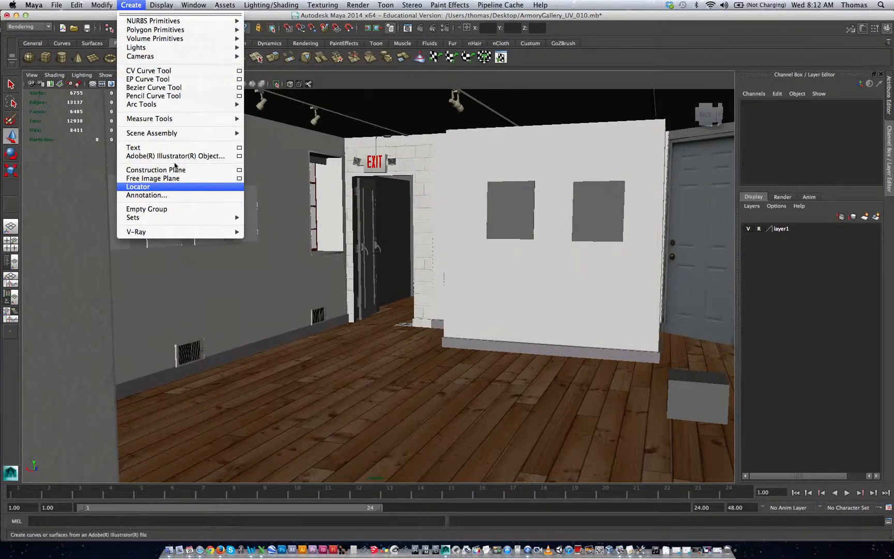
pyautogui.moveTo(176, 47)
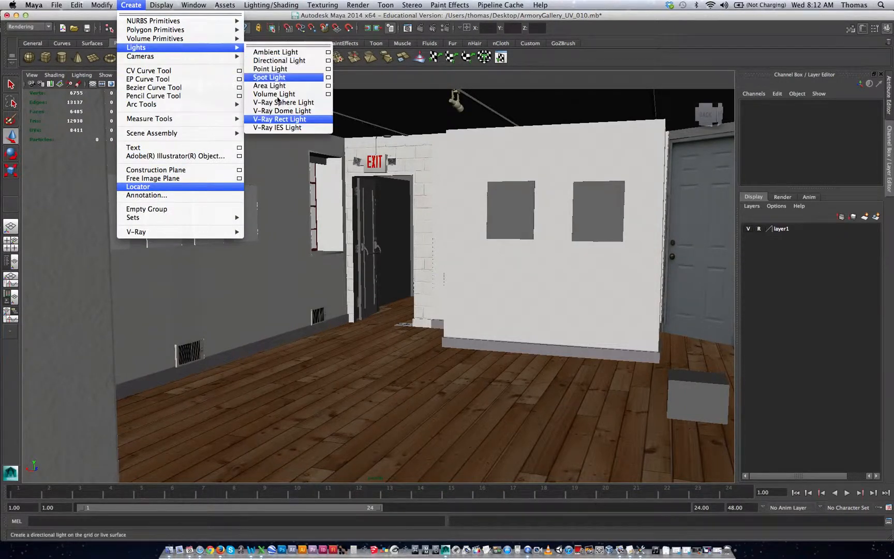
pyautogui.click(280, 127)
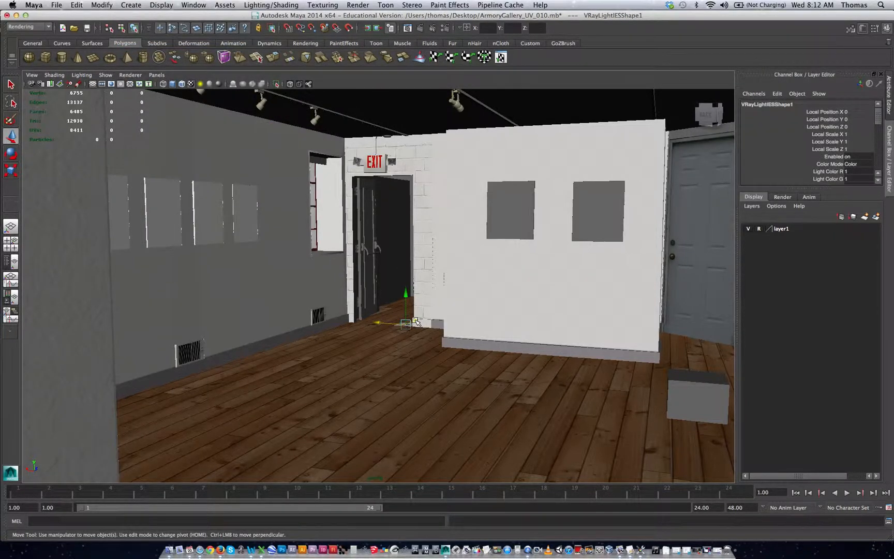
# Step: Move the IES light beside the dark gray wall, to about Y 173 and Z -333
pyautogui.moveTo(416, 322); pyautogui.dragTo(321, 399)
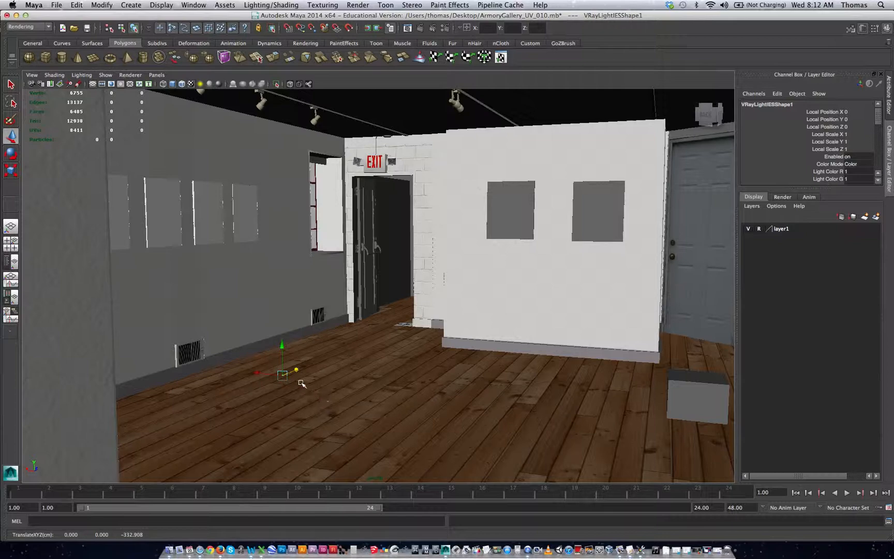
pyautogui.moveTo(282, 344); pyautogui.dragTo(256, 165)
pyautogui.press('f')
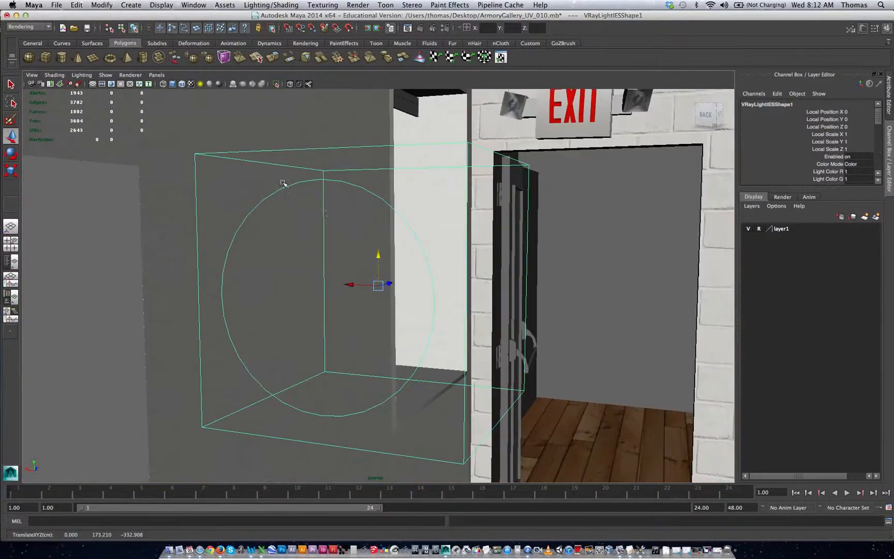
pyautogui.keyDown('alt'); pyautogui.moveTo(410, 253); pyautogui.dragTo(218, 253, button='right'); pyautogui.keyUp('alt')
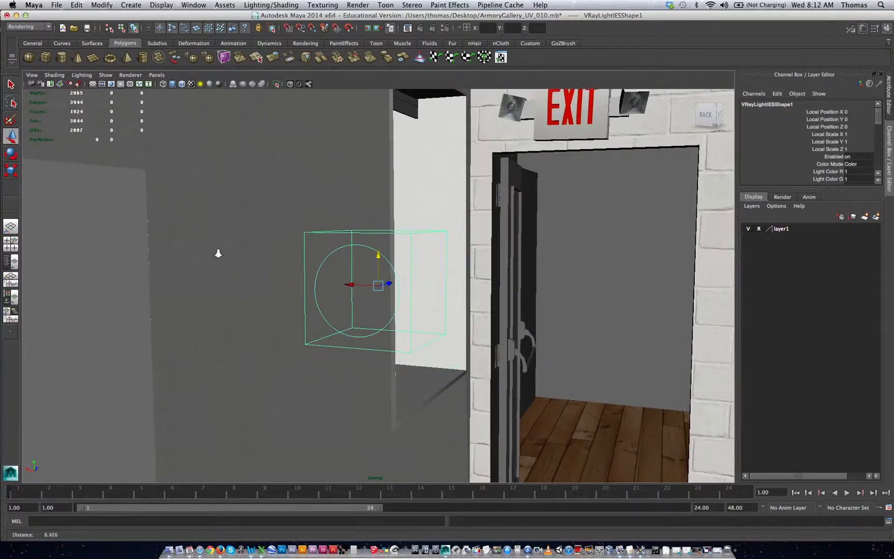
pyautogui.keyDown('alt'); pyautogui.moveTo(419, 298); pyautogui.dragTo(178, 264, button='right'); pyautogui.keyUp('alt')
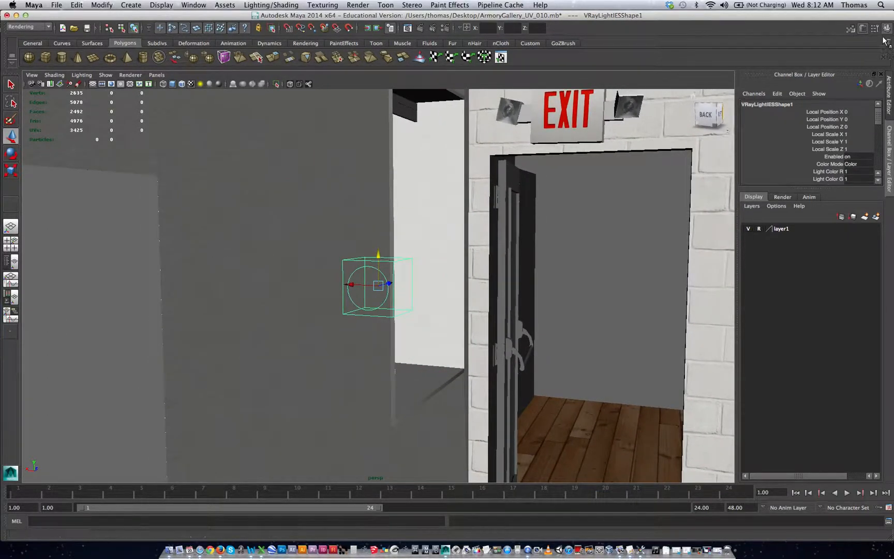
# Step: Load the photometric file 8.IES from the Monday_morning/NICE_IES/ies folder as the light's IES file
pyautogui.click(862, 30)
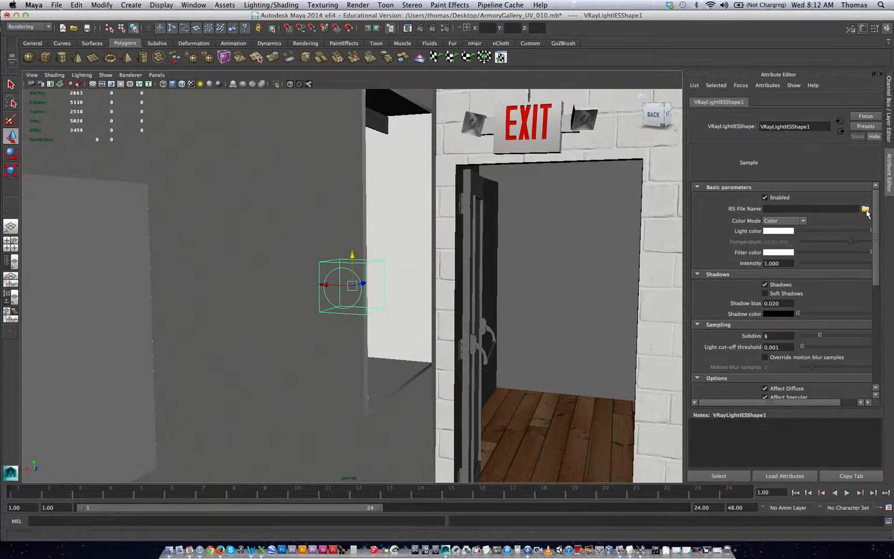
pyautogui.click(866, 209)
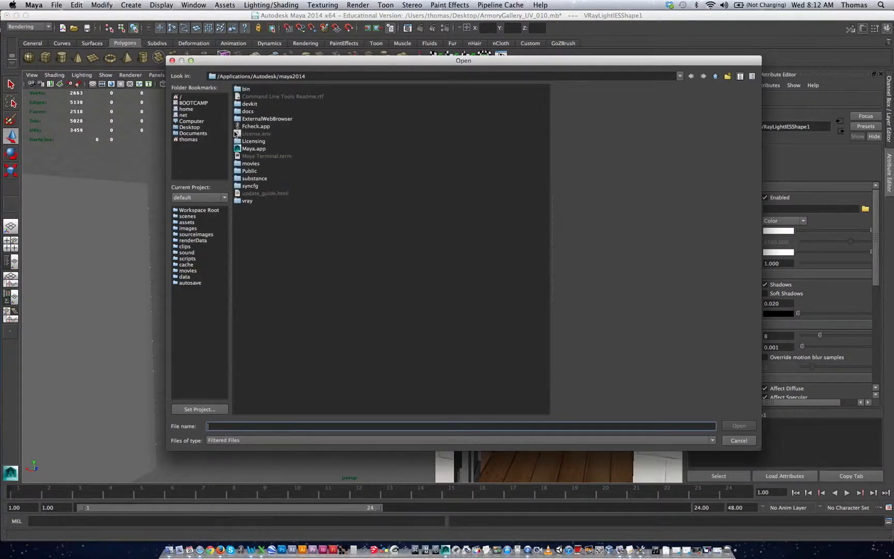
pyautogui.click(200, 128)
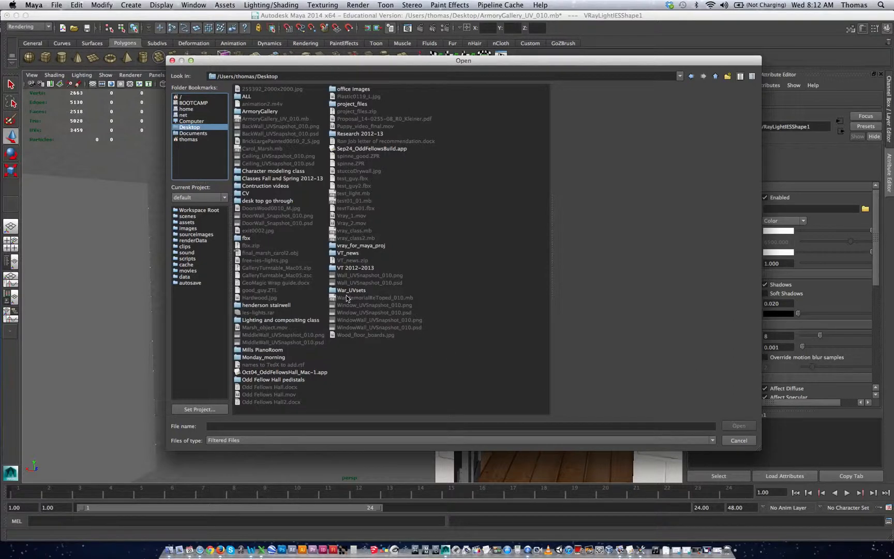
pyautogui.doubleClick(236, 358)
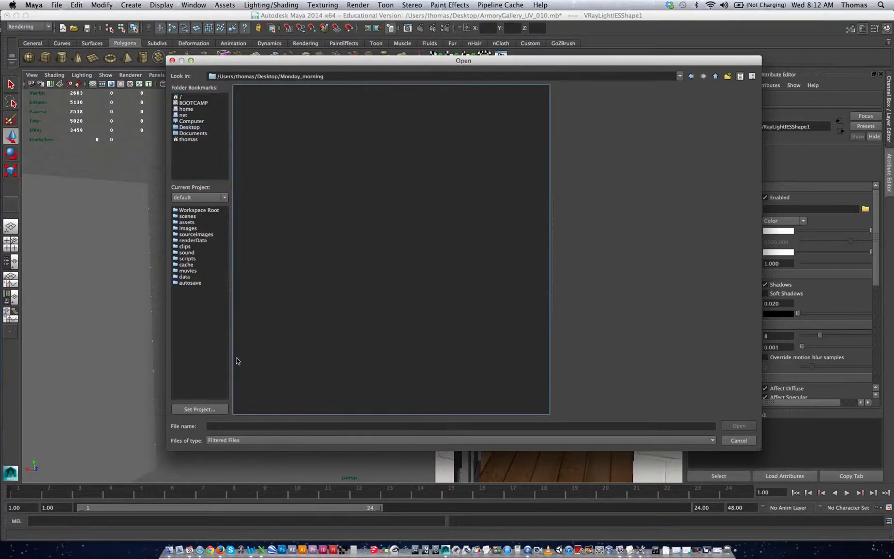
pyautogui.doubleClick(245, 98)
pyautogui.doubleClick(246, 89)
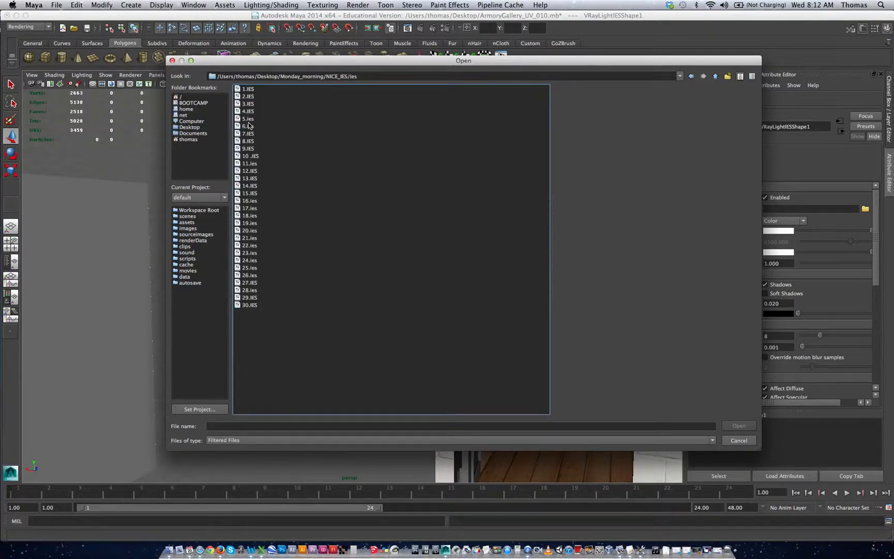
pyautogui.click(249, 142)
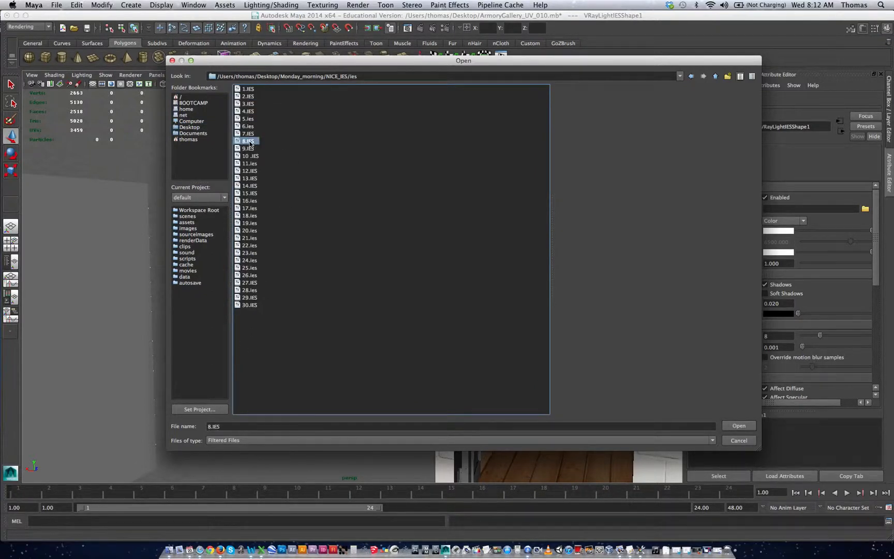
pyautogui.click(740, 426)
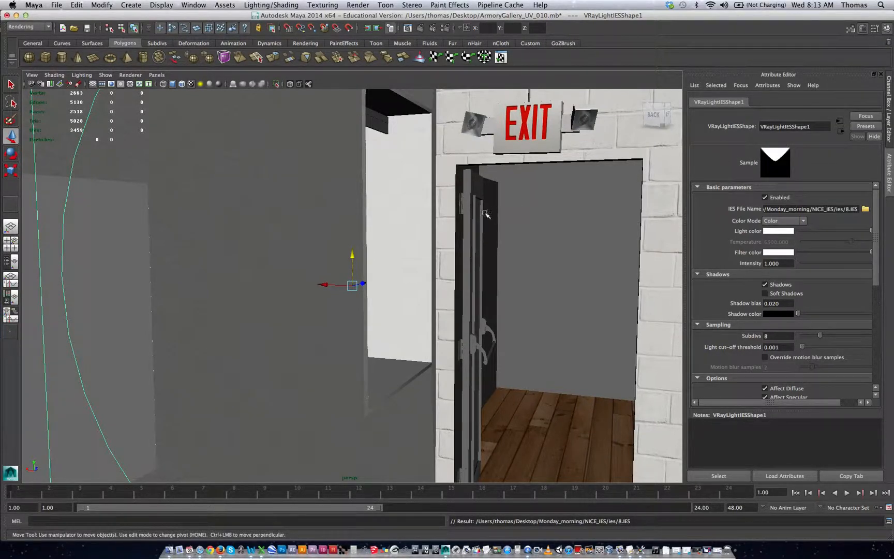
# Step: Rotate the IES light about its X axis by about -96 degrees
pyautogui.keyDown('alt'); pyautogui.moveTo(443, 281); pyautogui.dragTo(235, 228, button='right'); pyautogui.keyUp('alt')
pyautogui.keyDown('alt'); pyautogui.moveTo(236, 228); pyautogui.dragTo(289, 243); pyautogui.keyUp('alt')
pyautogui.press('e')
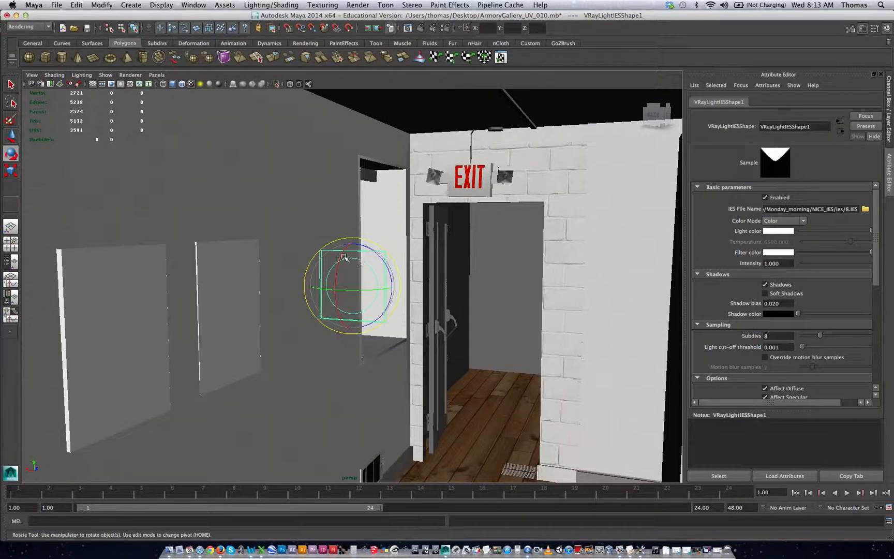
pyautogui.moveTo(344, 257); pyautogui.dragTo(337, 314)
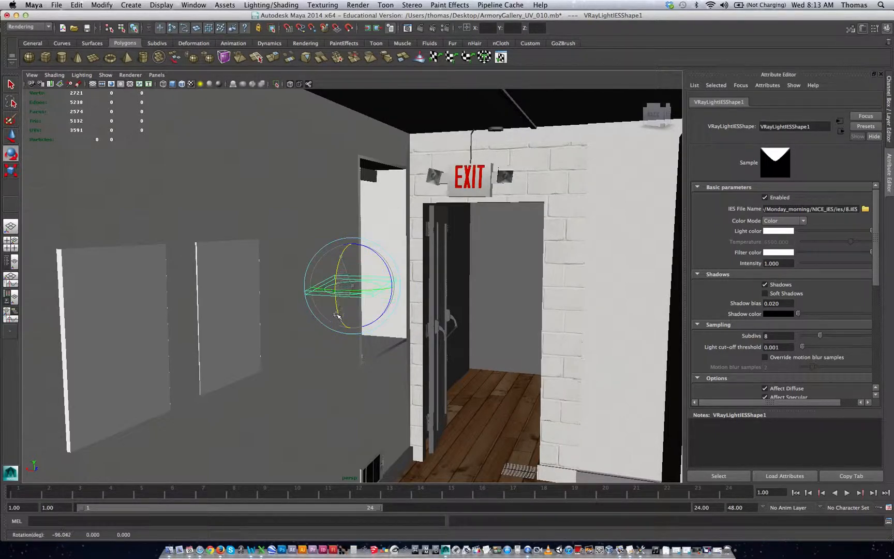
# Step: Move the IES light up to the middle track spotlight, to about X -5, Y 240 and Z -372
pyautogui.press('w')
pyautogui.moveTo(352, 256); pyautogui.dragTo(343, 172)
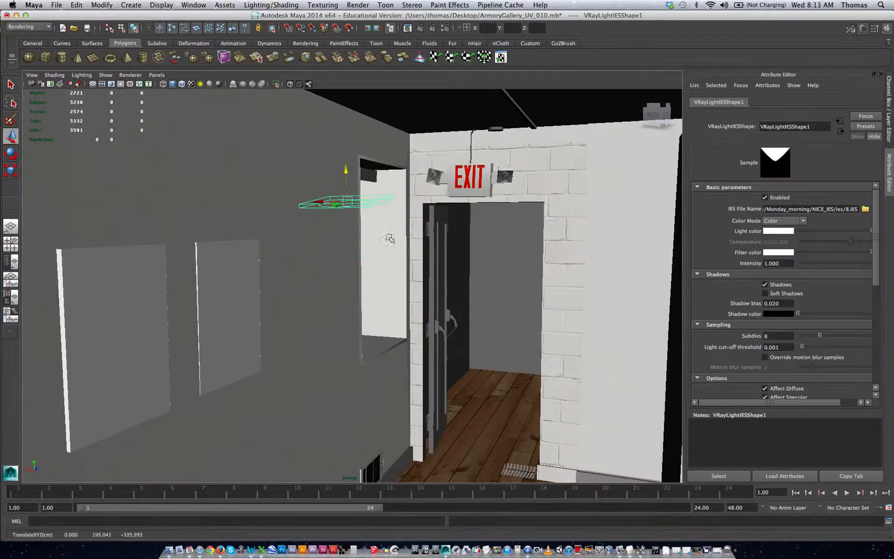
pyautogui.keyDown('alt'); pyautogui.moveTo(390, 238); pyautogui.dragTo(325, 334, button='middle'); pyautogui.keyUp('alt')
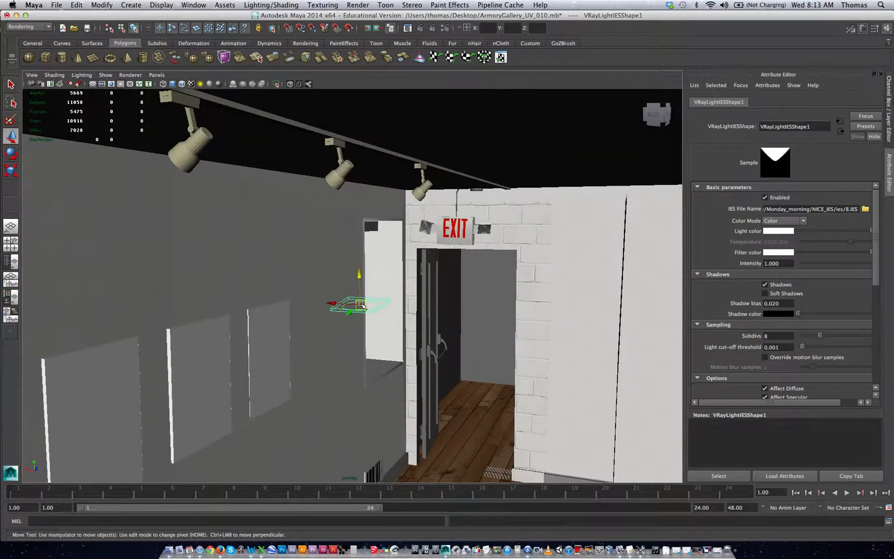
pyautogui.moveTo(361, 307); pyautogui.dragTo(335, 185)
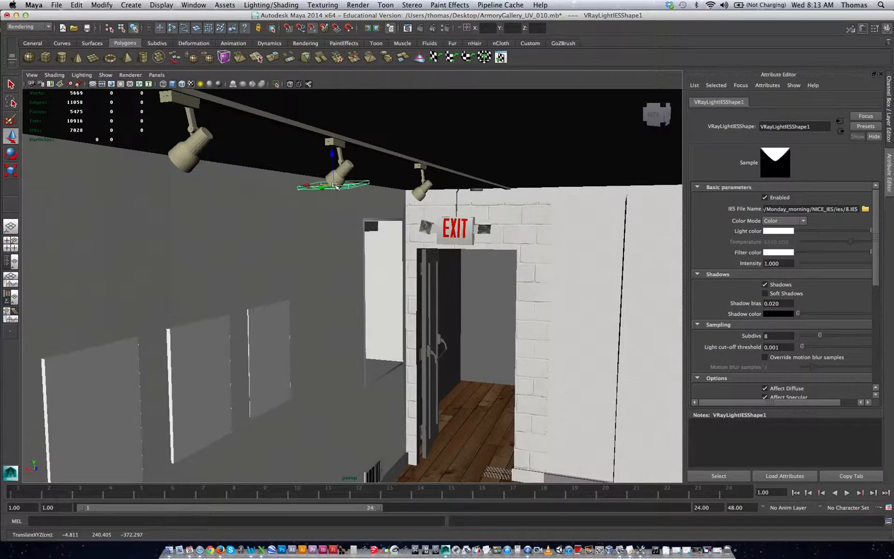
# Step: Rotate the IES light to match the spotlight head's tilt, to about -97, 0 and 49 degrees
pyautogui.press('f')
pyautogui.keyDown('alt'); pyautogui.moveTo(362, 251); pyautogui.dragTo(342, 304); pyautogui.keyUp('alt')
pyautogui.press('e')
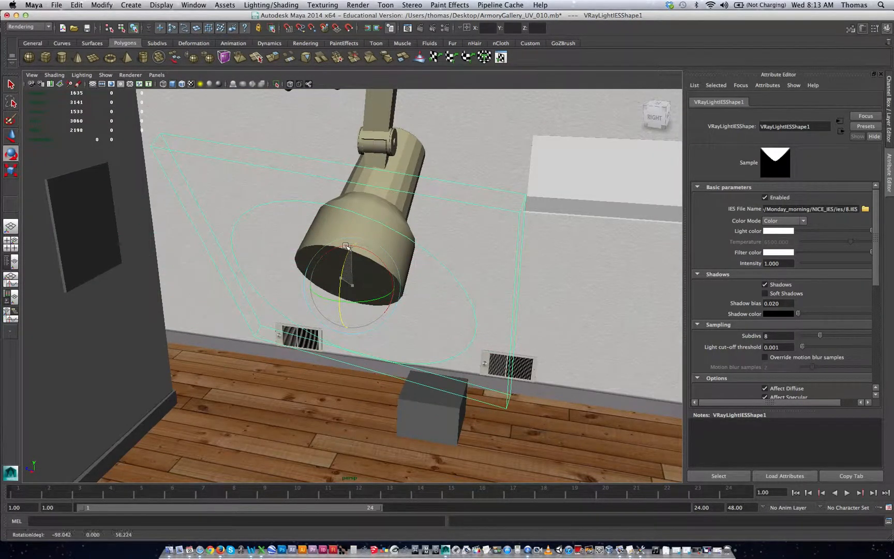
pyautogui.keyDown('alt'); pyautogui.moveTo(381, 265); pyautogui.dragTo(383, 290); pyautogui.keyUp('alt')
pyautogui.press('4')
pyautogui.moveTo(400, 295); pyautogui.dragTo(400, 294)
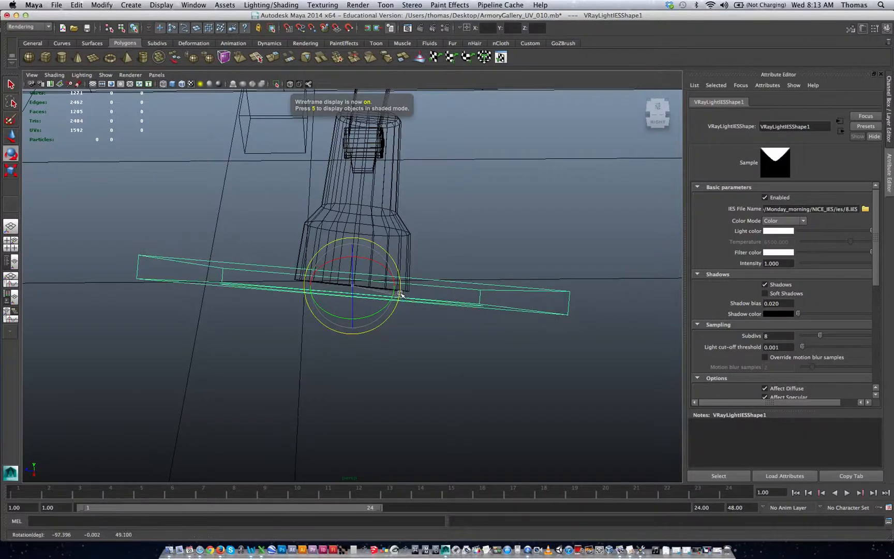
# Step: Fit the IES light against the mouth of the middle spotlight and enable its soft shadows
pyautogui.press('w')
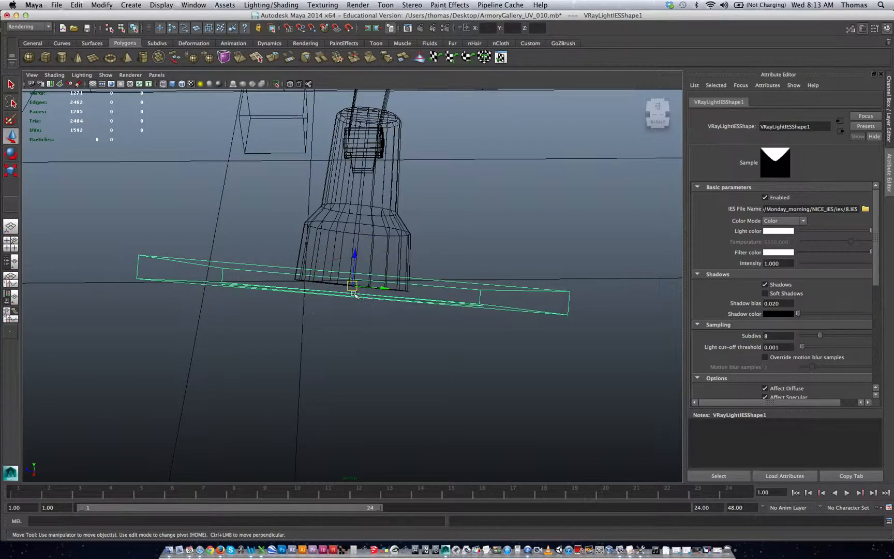
pyautogui.keyDown('alt'); pyautogui.moveTo(351, 293); pyautogui.dragTo(242, 296); pyautogui.keyUp('alt')
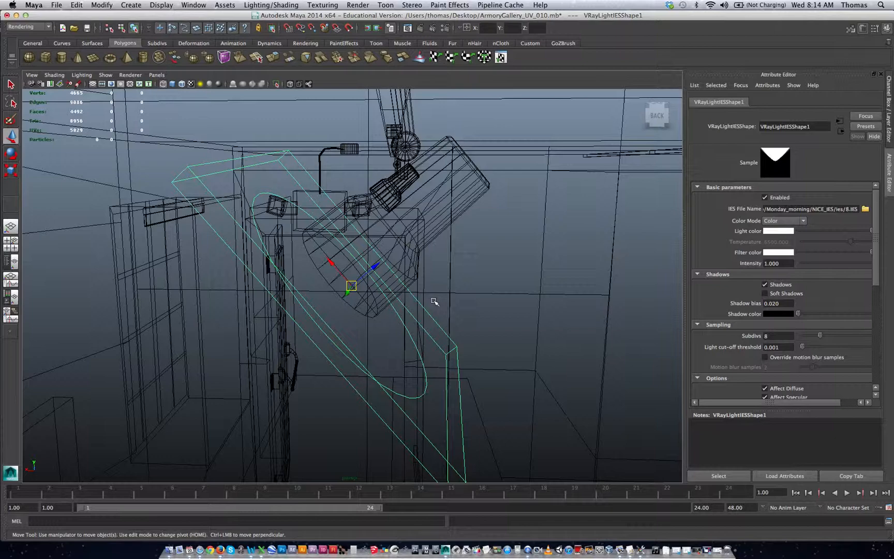
pyautogui.keyDown('alt'); pyautogui.moveTo(480, 308); pyautogui.dragTo(353, 288); pyautogui.keyUp('alt')
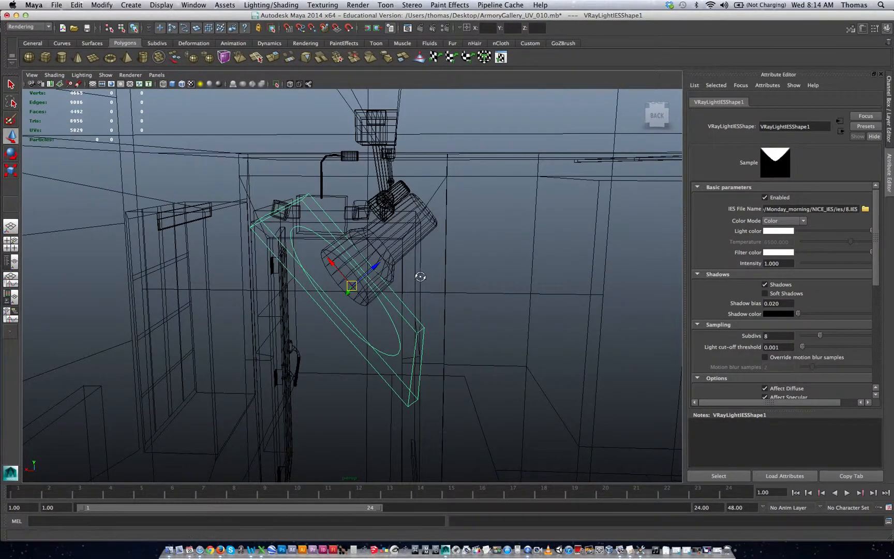
pyautogui.keyDown('alt'); pyautogui.moveTo(421, 277); pyautogui.dragTo(400, 275); pyautogui.keyUp('alt')
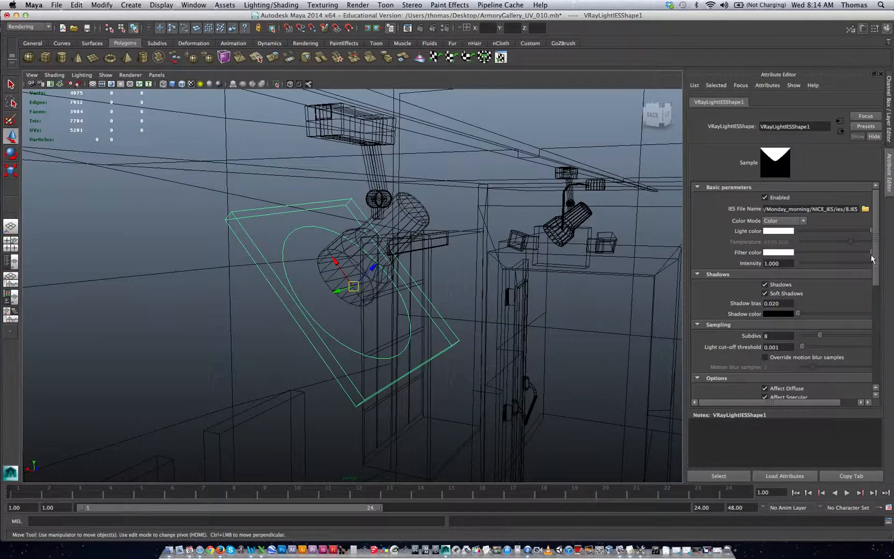
# Step: Review the IES light's sampling, contribution, photon emission and light shape attributes
pyautogui.scroll(-3, 879, 260)
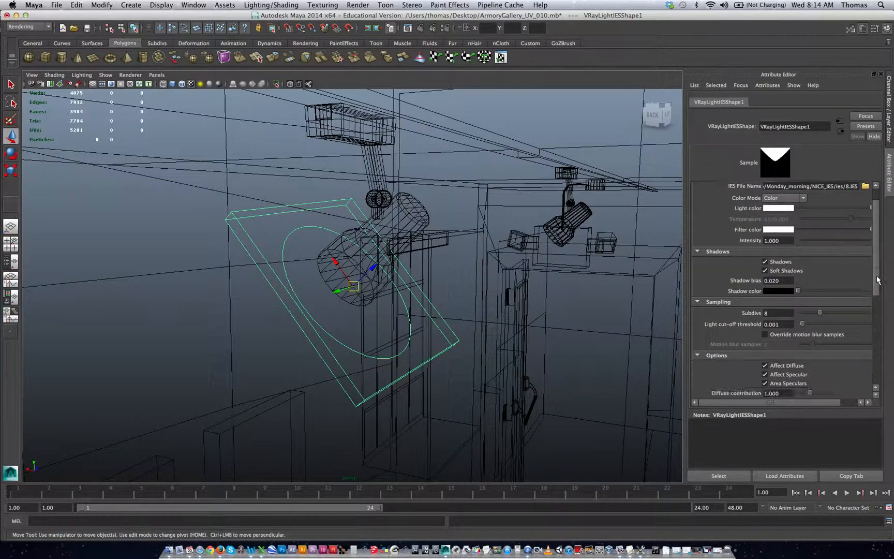
pyautogui.click(777, 287)
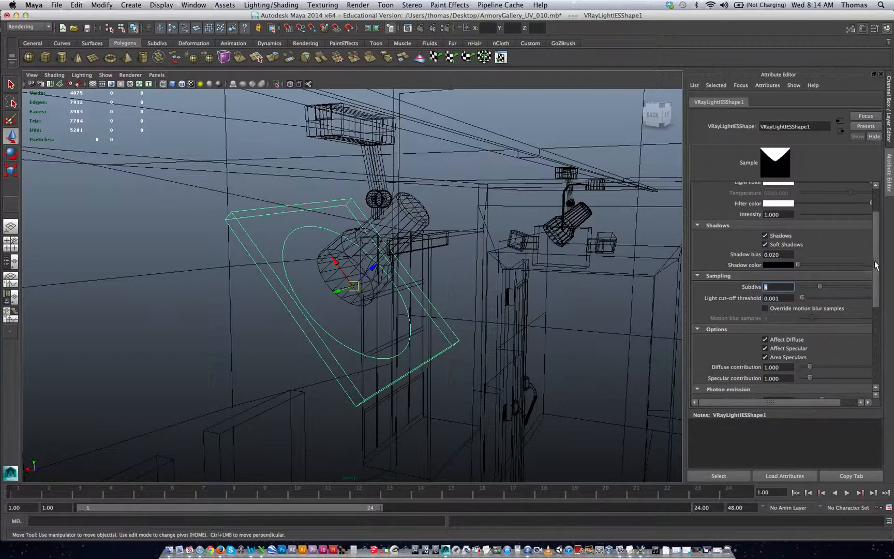
pyautogui.moveTo(875, 265); pyautogui.dragTo(875, 283)
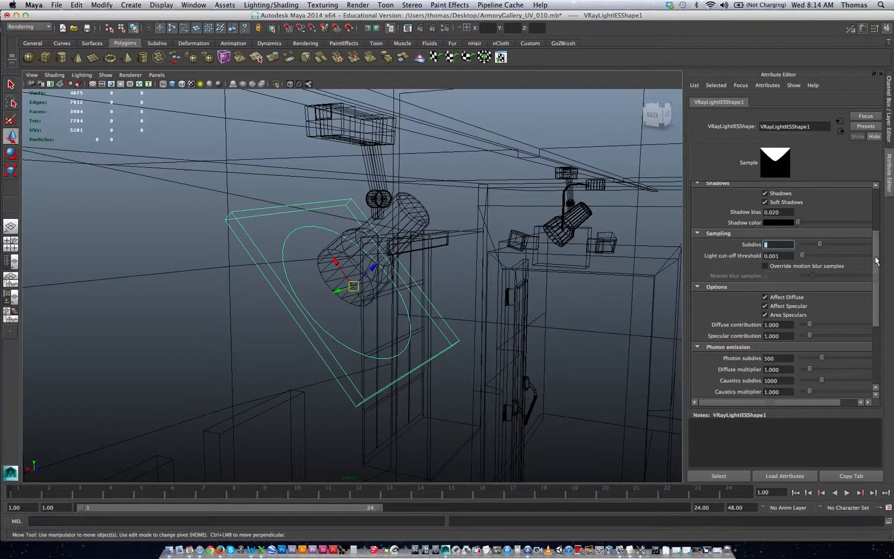
pyautogui.scroll(-6, 876, 260)
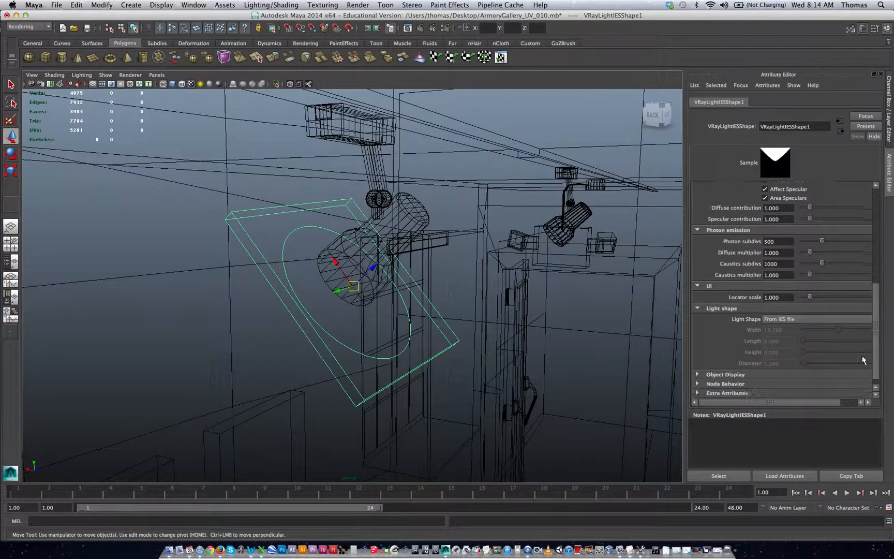
pyautogui.scroll(-1, 863, 361)
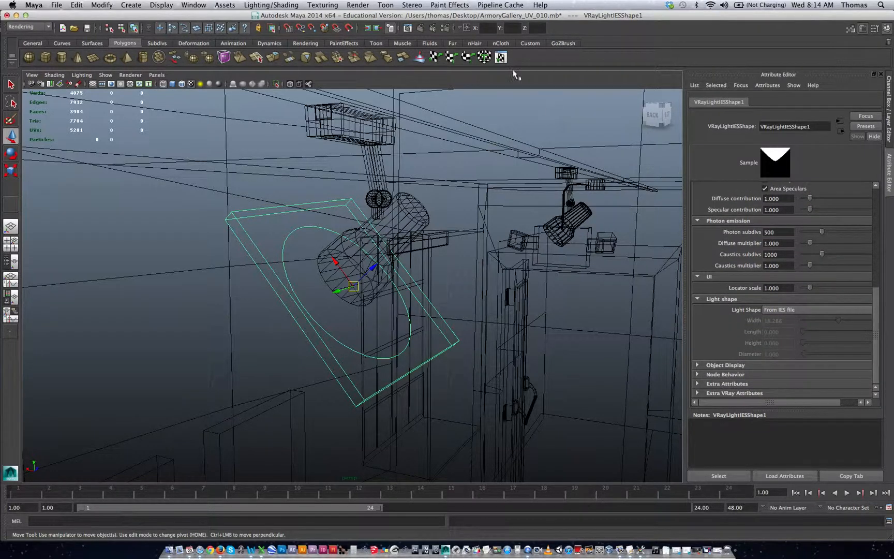
# Step: Set the V-Ray color mapping type to HSV exponential and make sure global illumination is on in the render settings
pyautogui.click(443, 30)
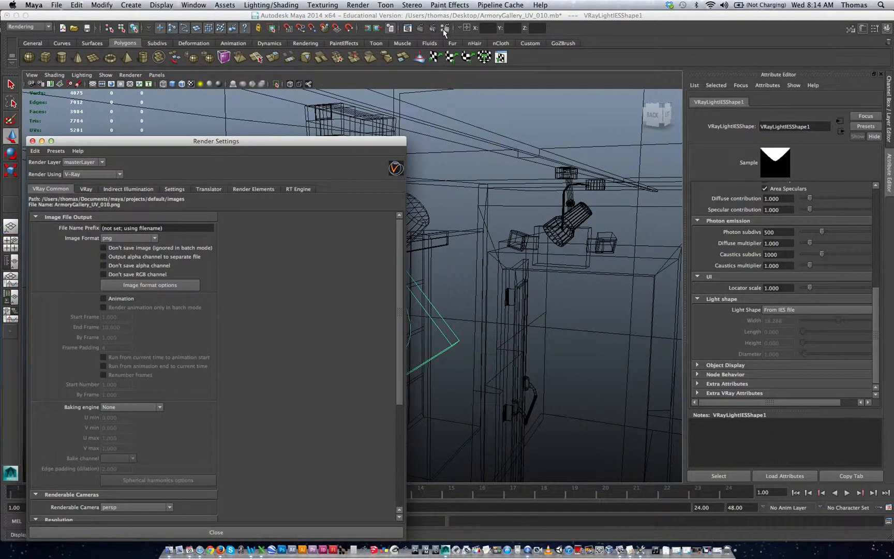
pyautogui.moveTo(278, 144); pyautogui.dragTo(542, 56)
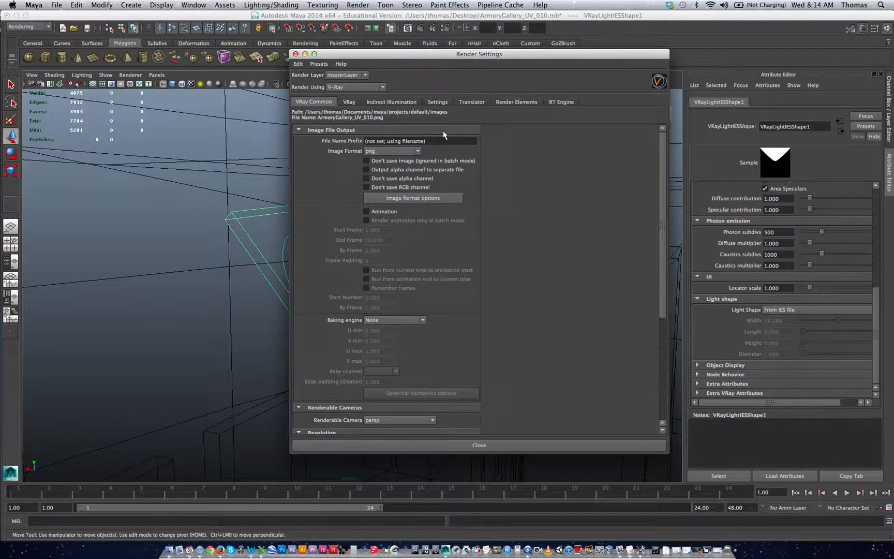
pyautogui.click(349, 102)
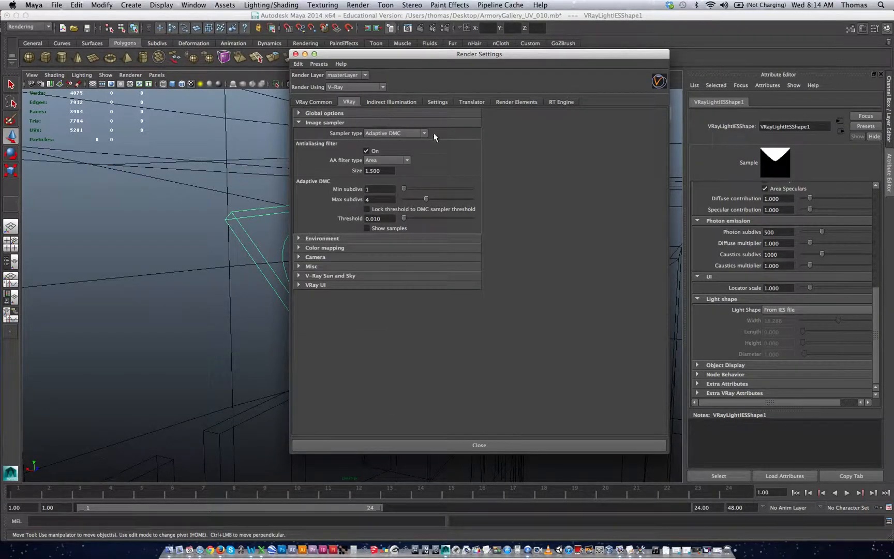
pyautogui.click(299, 248)
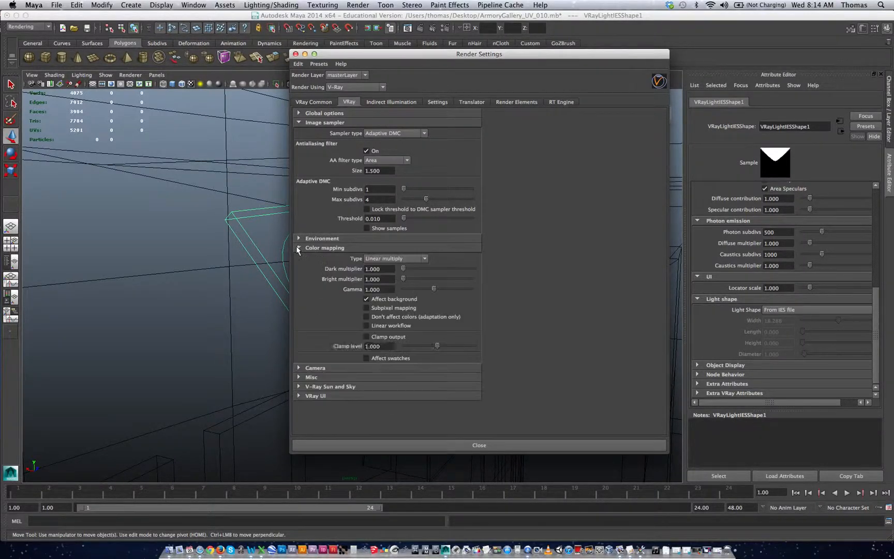
pyautogui.click(400, 259)
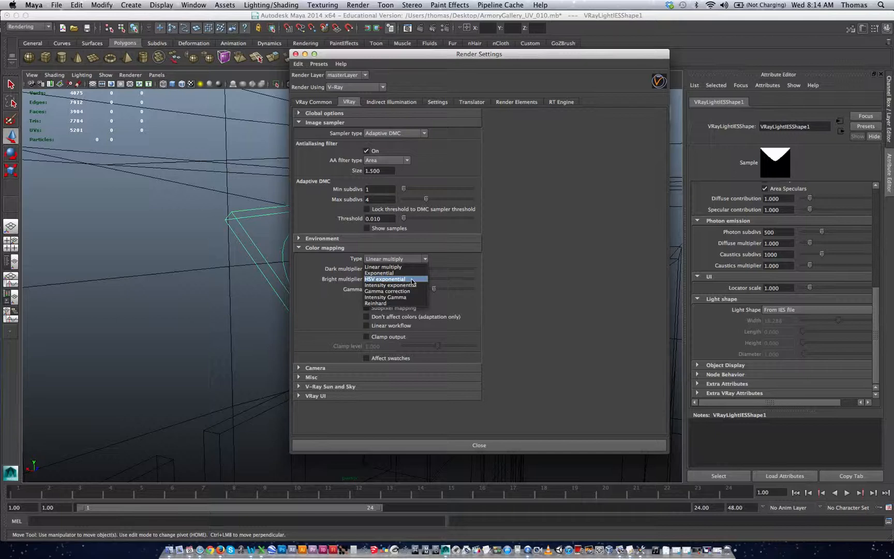
pyautogui.click(413, 280)
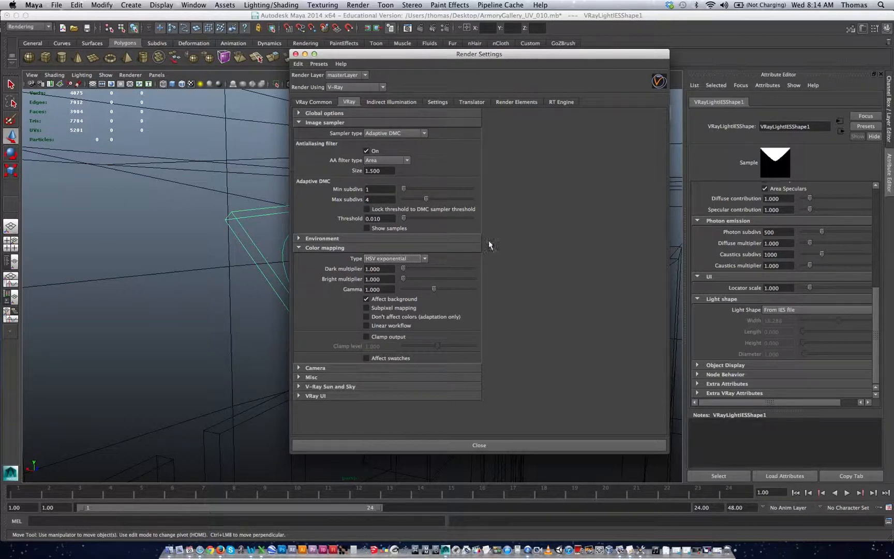
pyautogui.click(403, 103)
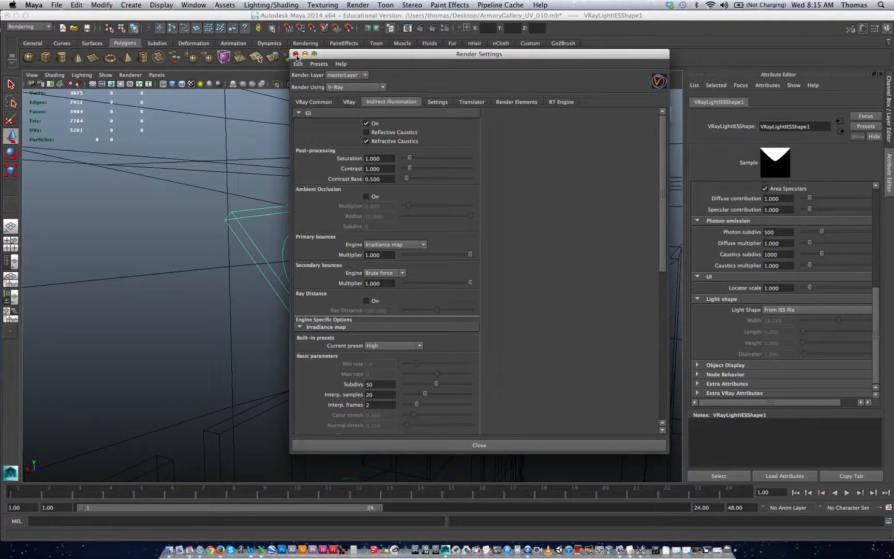
pyautogui.click(296, 54)
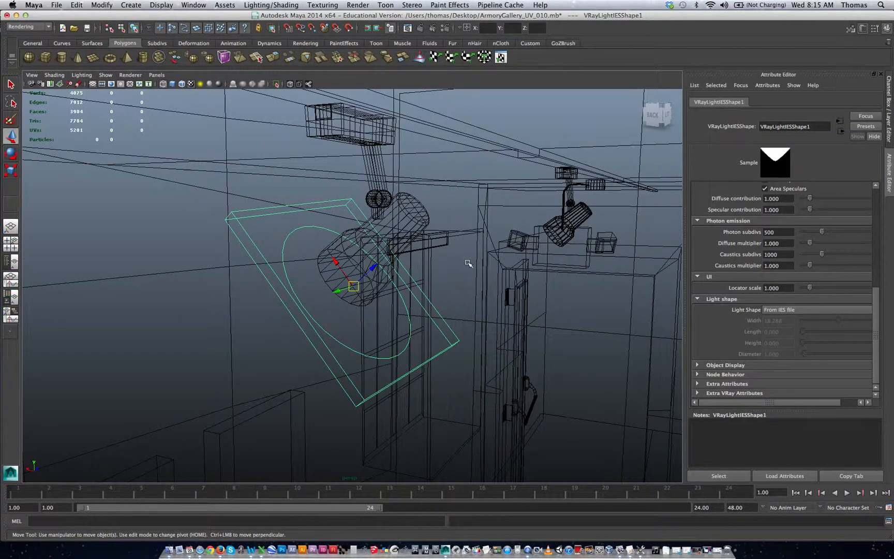
# Step: Render the perspective view of the track lights and wall panels with V-Ray, with the viewport back in textured shading
pyautogui.keyDown('alt'); pyautogui.moveTo(468, 264); pyautogui.dragTo(367, 253, button='right'); pyautogui.keyUp('alt')
pyautogui.keyDown('alt'); pyautogui.moveTo(411, 222); pyautogui.dragTo(410, 129, button='middle'); pyautogui.keyUp('alt')
pyautogui.keyDown('alt'); pyautogui.moveTo(474, 267); pyautogui.dragTo(253, 237, button='right'); pyautogui.keyUp('alt')
pyautogui.keyDown('alt'); pyautogui.moveTo(369, 261); pyautogui.dragTo(373, 168, button='middle'); pyautogui.keyUp('alt')
pyautogui.keyDown('alt'); pyautogui.moveTo(452, 238); pyautogui.dragTo(327, 232, button='right'); pyautogui.keyUp('alt')
pyautogui.moveTo(325, 239)
pyautogui.keyDown('alt'); pyautogui.mouseDown()
pyautogui.moveTo(318, 229)
pyautogui.moveTo(385, 214)
pyautogui.mouseUp(); pyautogui.keyUp('alt')
pyautogui.press('5')
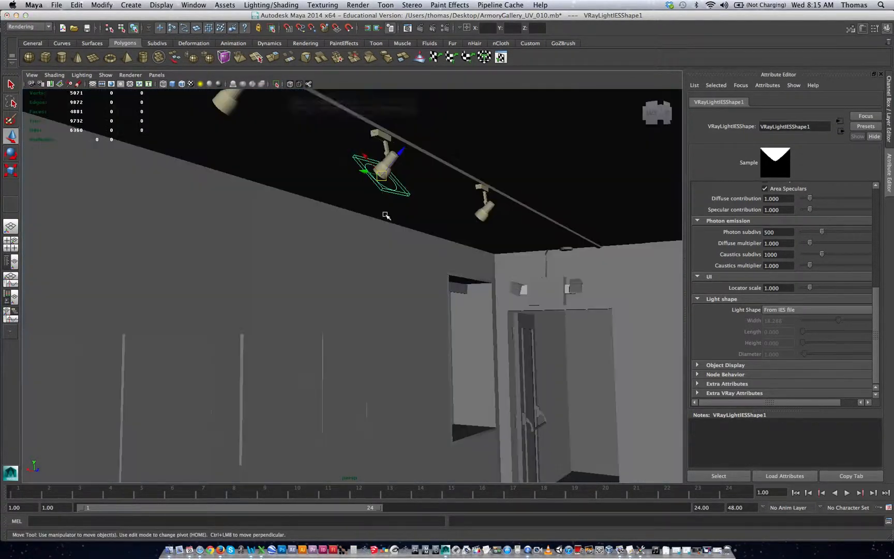
pyautogui.press('6')
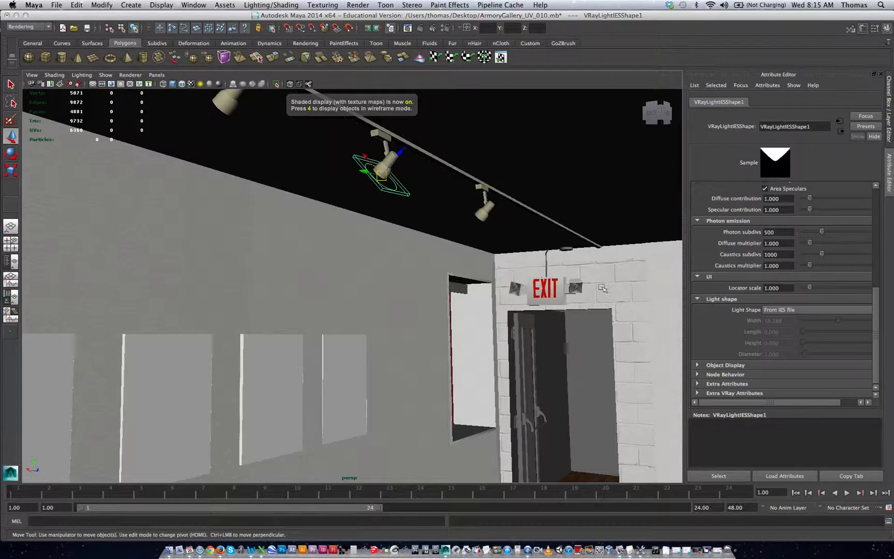
pyautogui.click(421, 30)
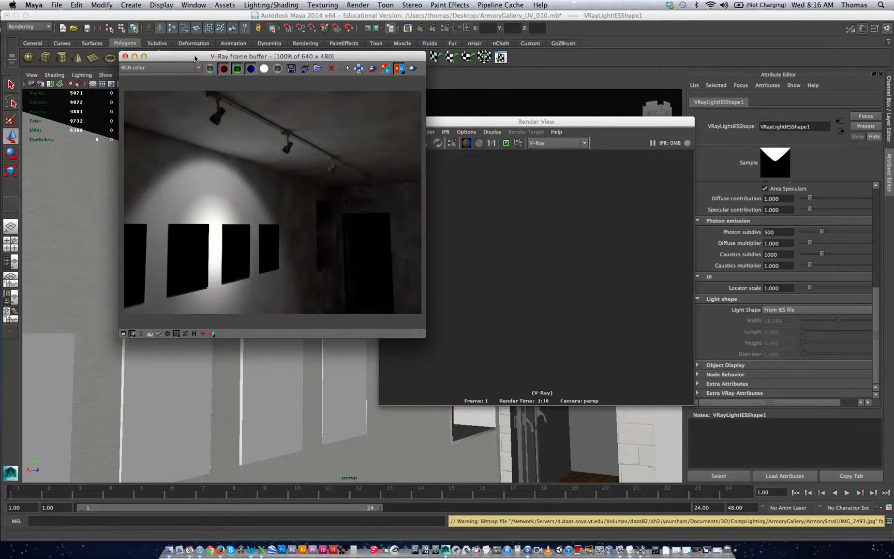
# Step: Move the V-Ray frame buffer and Render View windows out of the way to uncover the lights in the viewport
pyautogui.moveTo(194, 58); pyautogui.dragTo(215, 370)
pyautogui.click(423, 123)
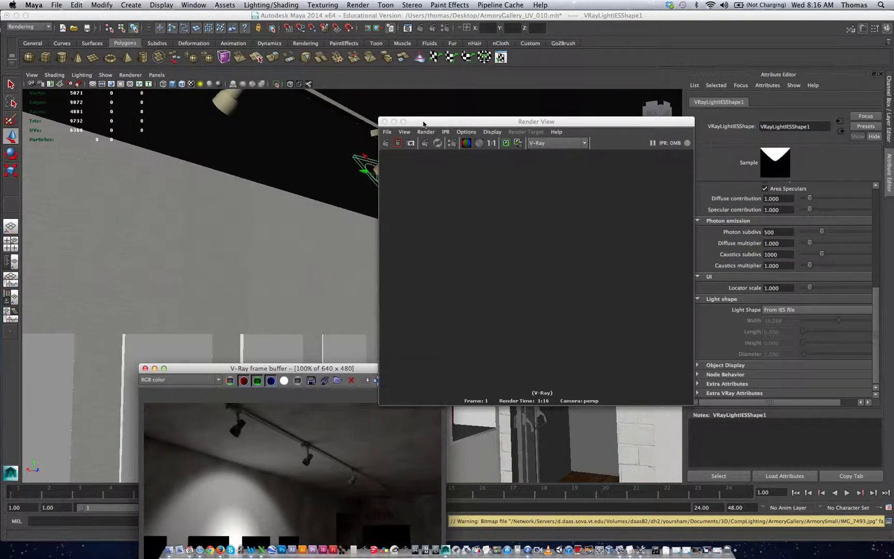
pyautogui.moveTo(423, 122); pyautogui.dragTo(483, 291)
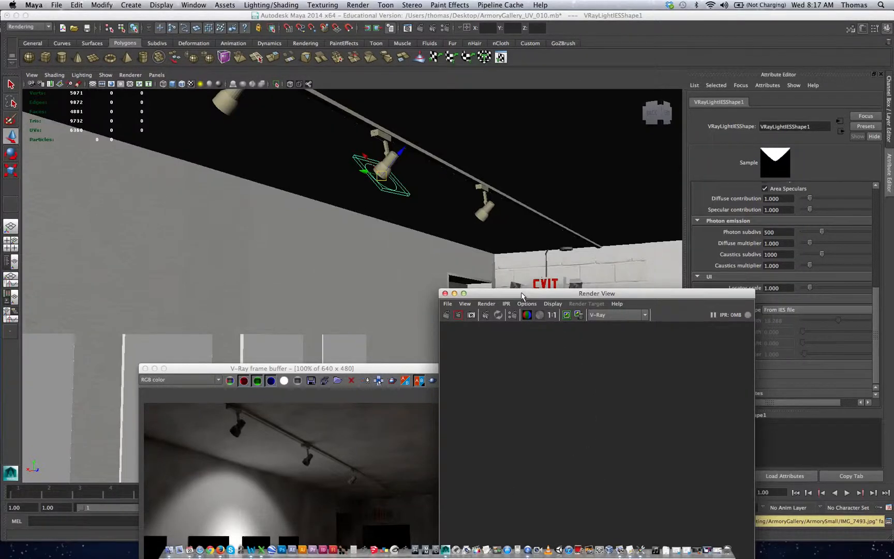
pyautogui.moveTo(513, 293); pyautogui.dragTo(505, 119)
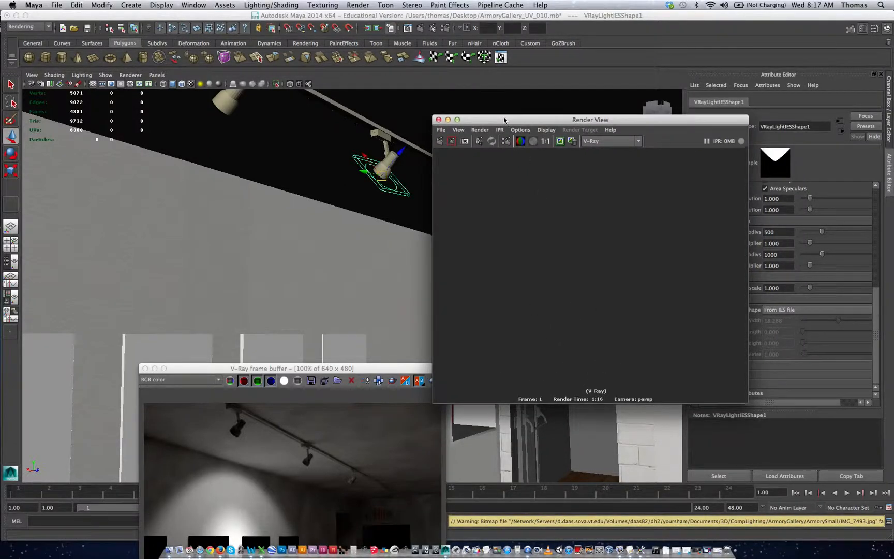
pyautogui.moveTo(504, 118); pyautogui.dragTo(473, 393)
# Step: Duplicate the IES light and move the copy to the next track spotlight away from the exit door, to about Z -450
pyautogui.keyDown('alt'); pyautogui.moveTo(464, 265); pyautogui.dragTo(438, 259); pyautogui.keyUp('alt')
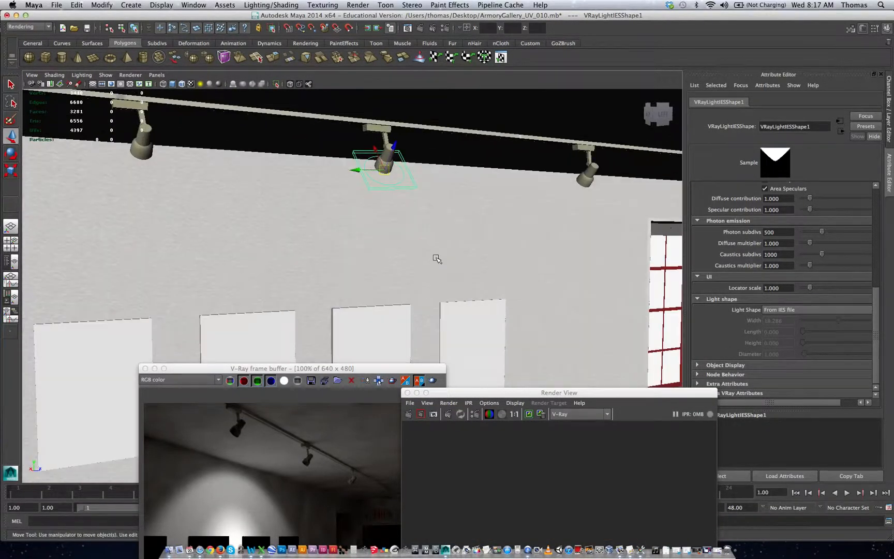
pyautogui.click(357, 175)
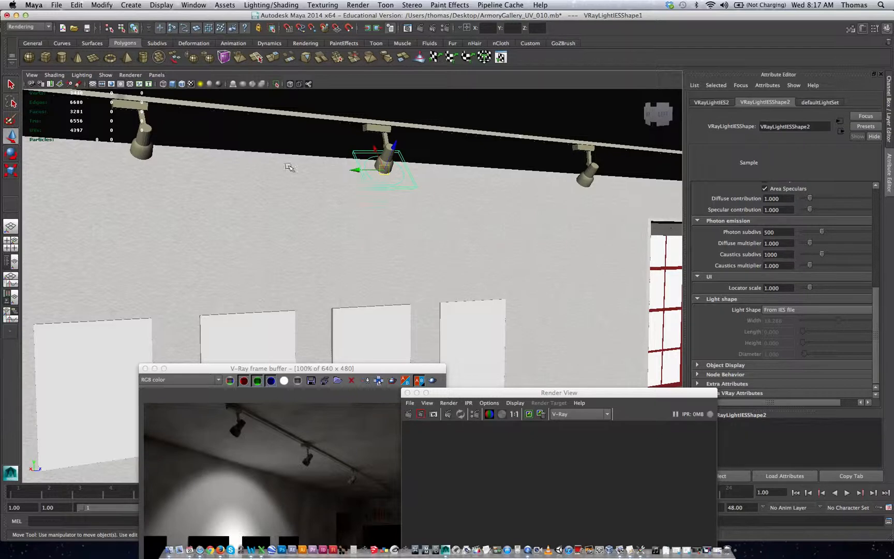
pyautogui.moveTo(288, 166); pyautogui.dragTo(120, 170)
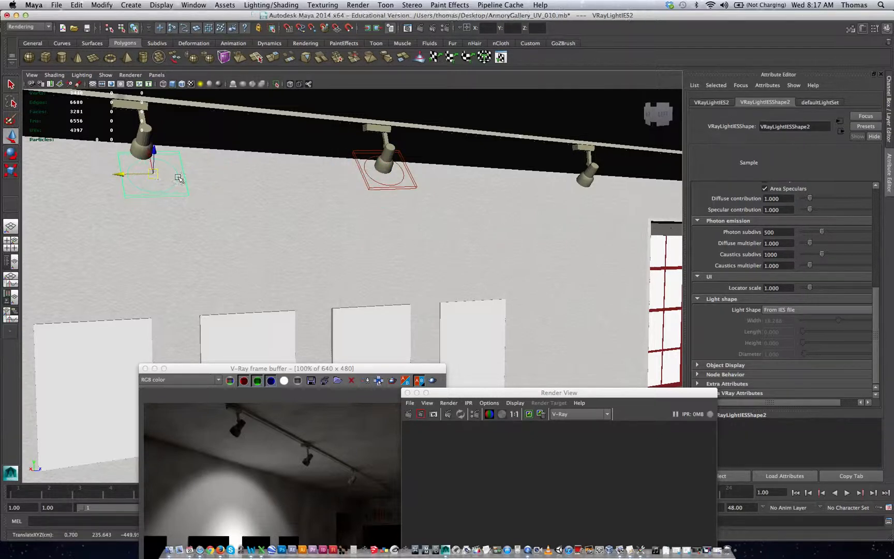
# Step: In wireframe display, move the copied IES light up to its spotlight's head and tilt it parallel to the lamp's opening
pyautogui.press('f')
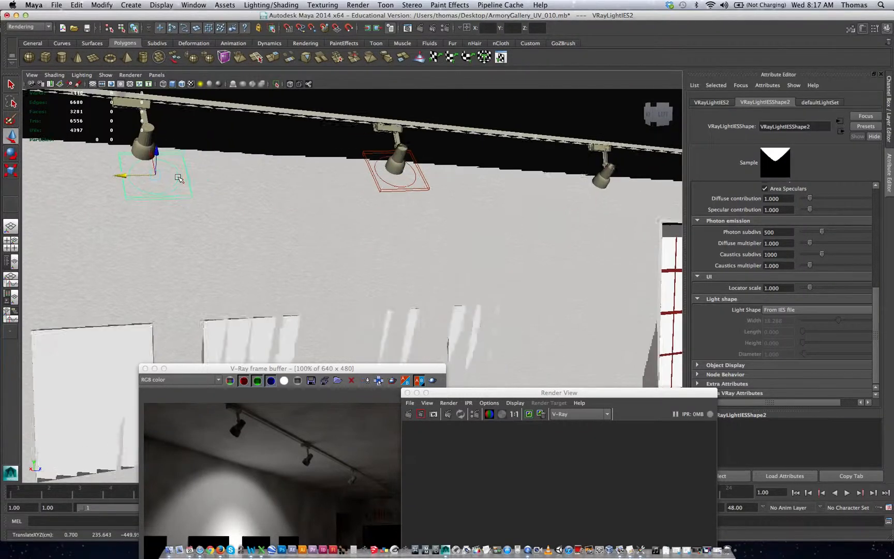
pyautogui.keyDown('alt'); pyautogui.moveTo(202, 207); pyautogui.dragTo(306, 252); pyautogui.keyUp('alt')
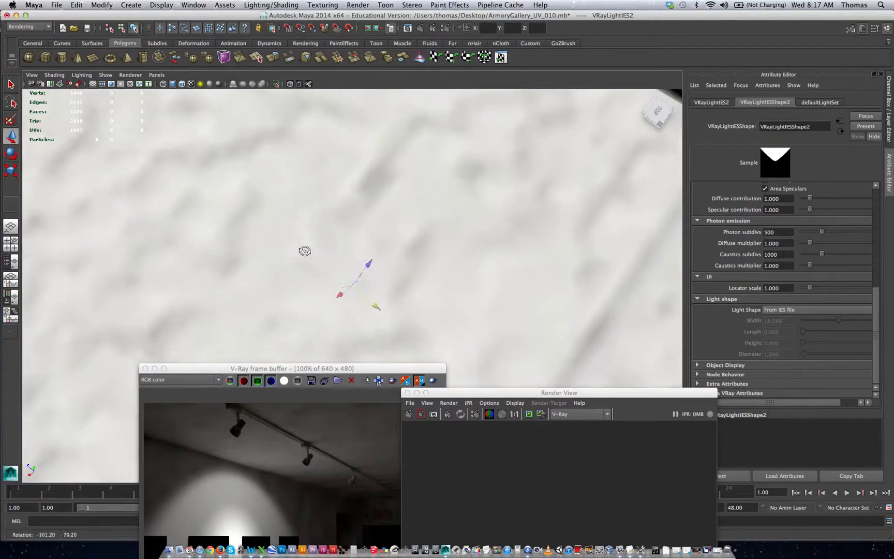
pyautogui.press('4')
pyautogui.keyDown('alt'); pyautogui.moveTo(405, 249); pyautogui.dragTo(354, 233, button='right'); pyautogui.keyUp('alt')
pyautogui.keyDown('alt'); pyautogui.moveTo(355, 233); pyautogui.dragTo(387, 230); pyautogui.keyUp('alt')
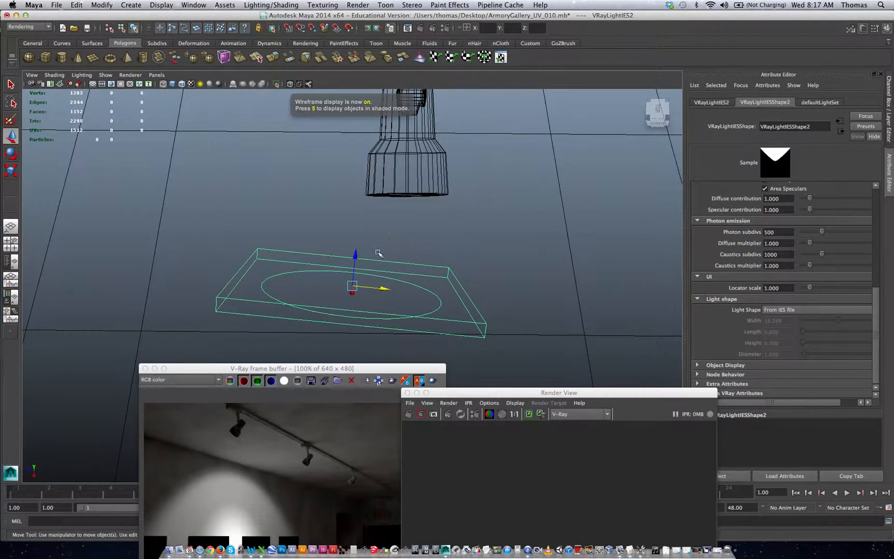
pyautogui.moveTo(385, 287); pyautogui.dragTo(405, 187)
pyautogui.press('e')
pyautogui.press('w')
pyautogui.keyDown('alt'); pyautogui.moveTo(389, 231); pyautogui.dragTo(293, 198); pyautogui.keyUp('alt')
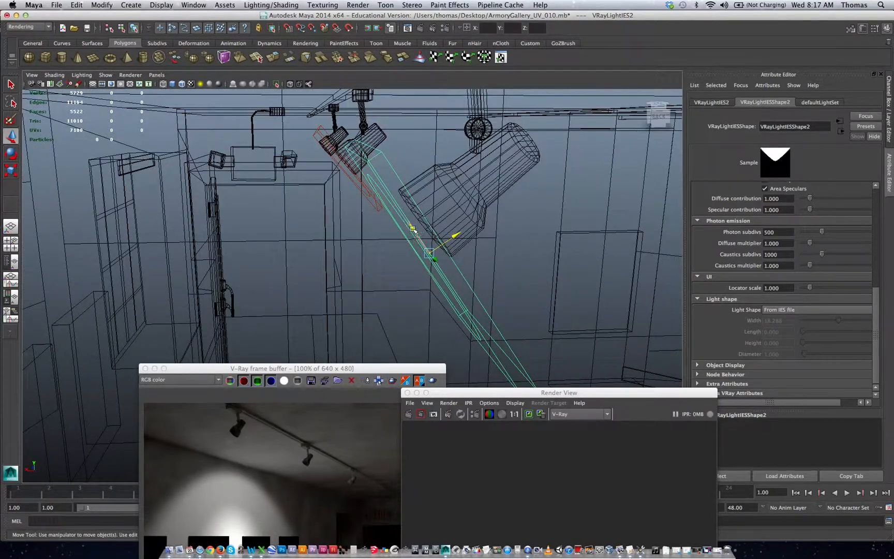
# Step: Fine-tune the copied IES light's position so it sits centred just in front of the lamp's opening
pyautogui.moveTo(414, 230); pyautogui.dragTo(396, 202)
pyautogui.keyDown('alt'); pyautogui.moveTo(480, 248); pyautogui.dragTo(371, 263); pyautogui.keyUp('alt')
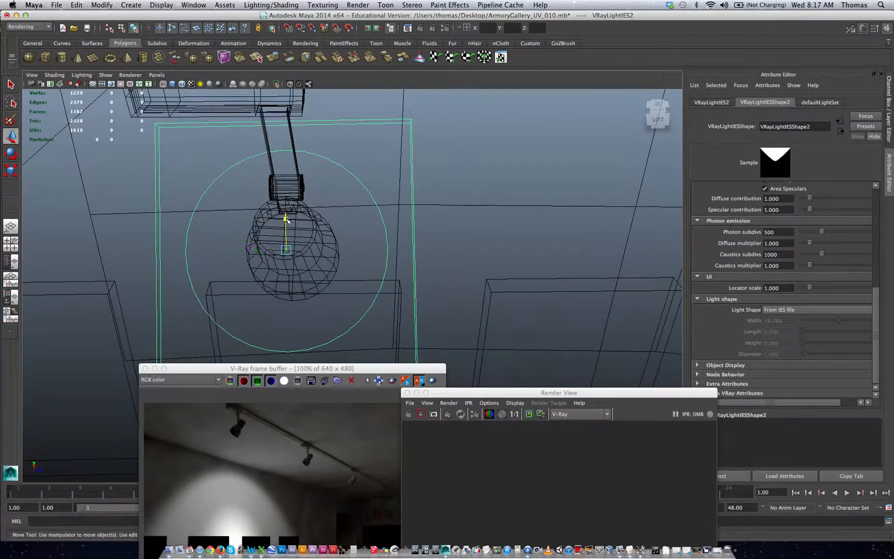
pyautogui.moveTo(287, 220); pyautogui.dragTo(286, 227)
pyautogui.keyDown('alt'); pyautogui.moveTo(439, 254); pyautogui.dragTo(279, 250, button='right'); pyautogui.keyUp('alt')
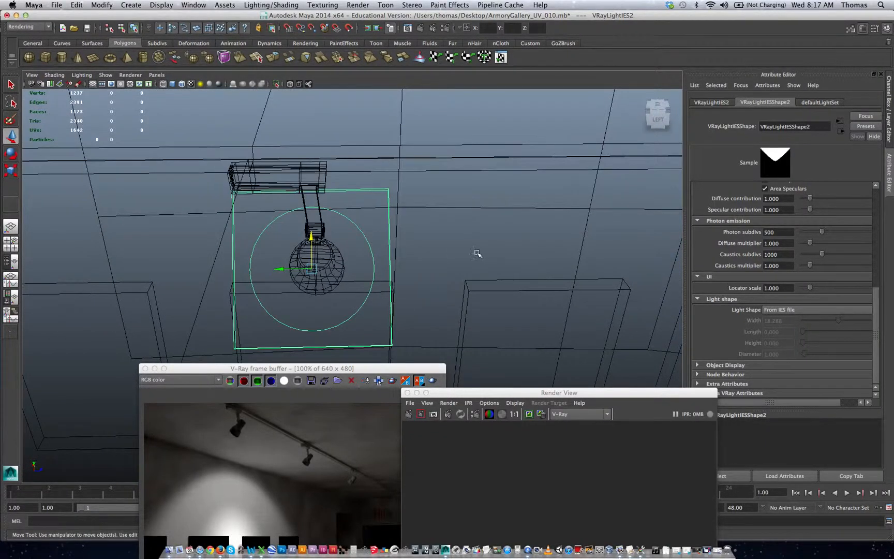
pyautogui.keyDown('alt'); pyautogui.moveTo(478, 253); pyautogui.dragTo(322, 262, button='right'); pyautogui.keyUp('alt')
pyautogui.keyDown('alt'); pyautogui.moveTo(324, 261); pyautogui.dragTo(326, 251); pyautogui.keyUp('alt')
pyautogui.keyDown('alt'); pyautogui.moveTo(474, 274); pyautogui.dragTo(266, 271, button='right'); pyautogui.keyUp('alt')
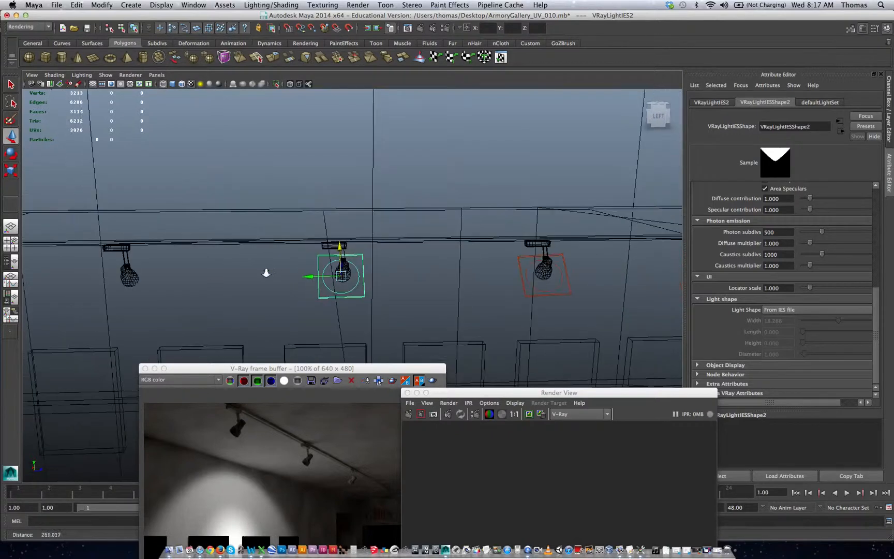
# Step: Duplicate the aligned IES light, move the copy along the track to the third spotlight's head, and check its fit
pyautogui.keyDown('alt'); pyautogui.moveTo(310, 282); pyautogui.dragTo(417, 255, button='middle'); pyautogui.keyUp('alt')
pyautogui.hotkey('ctrl', 'd')
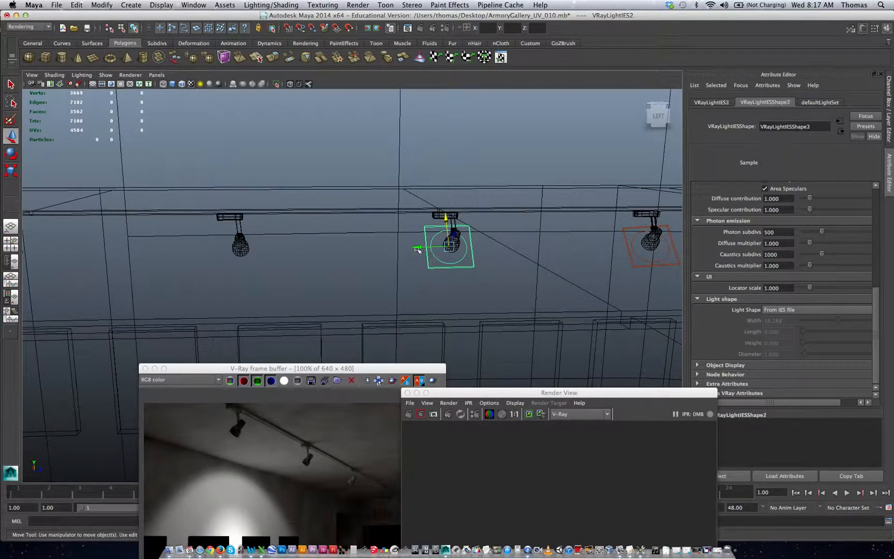
pyautogui.moveTo(421, 250); pyautogui.dragTo(340, 277)
pyautogui.press('f')
pyautogui.press('e')
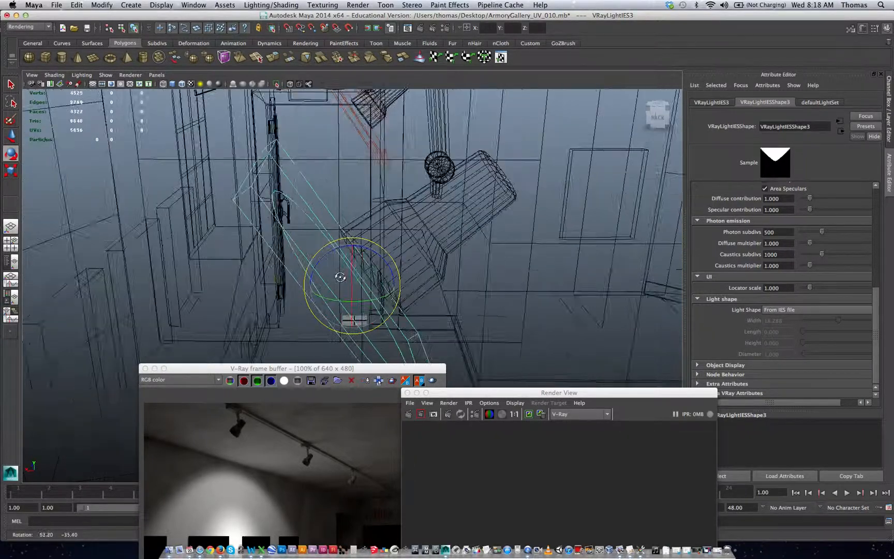
pyautogui.keyDown('alt'); pyautogui.moveTo(340, 277); pyautogui.dragTo(239, 264, button='right'); pyautogui.keyUp('alt')
pyautogui.keyDown('alt'); pyautogui.moveTo(398, 274); pyautogui.dragTo(311, 276); pyautogui.keyUp('alt')
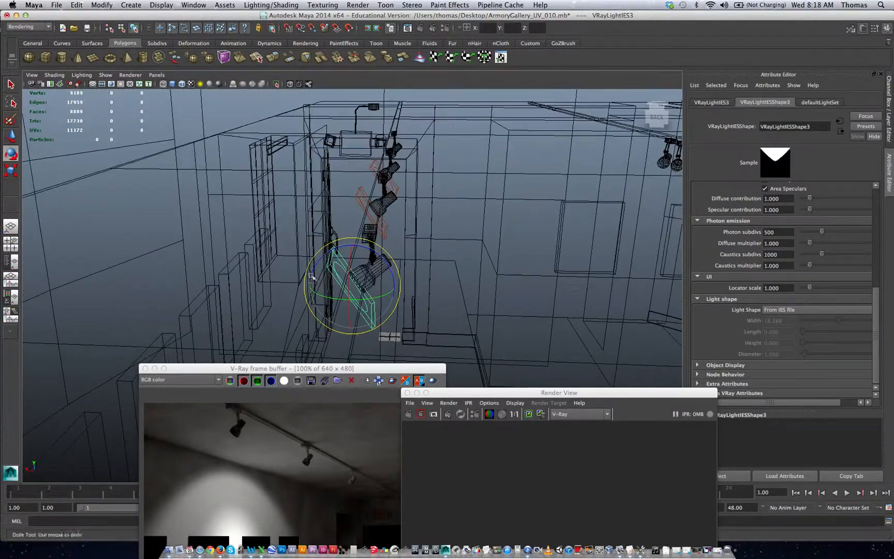
pyautogui.keyDown('alt'); pyautogui.moveTo(429, 278); pyautogui.dragTo(289, 288); pyautogui.keyUp('alt')
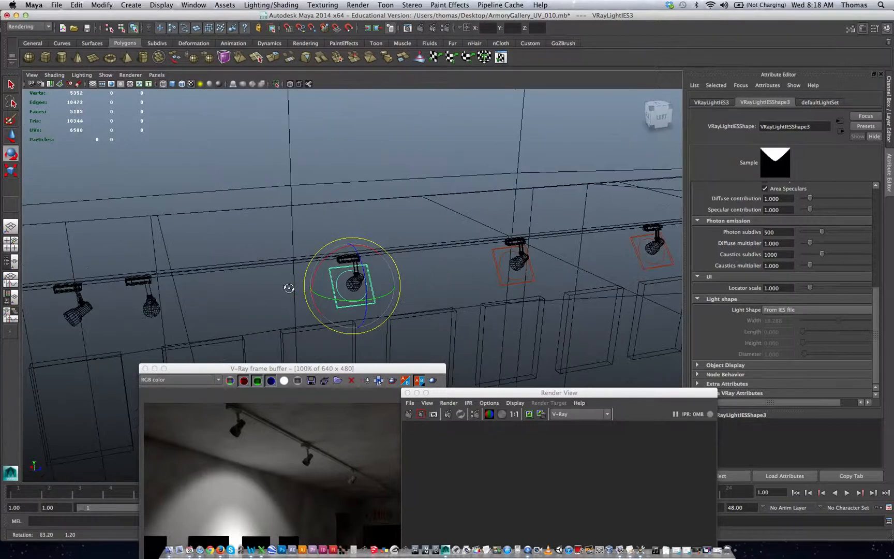
pyautogui.keyDown('alt'); pyautogui.moveTo(358, 277); pyautogui.dragTo(406, 265, button='middle'); pyautogui.keyUp('alt')
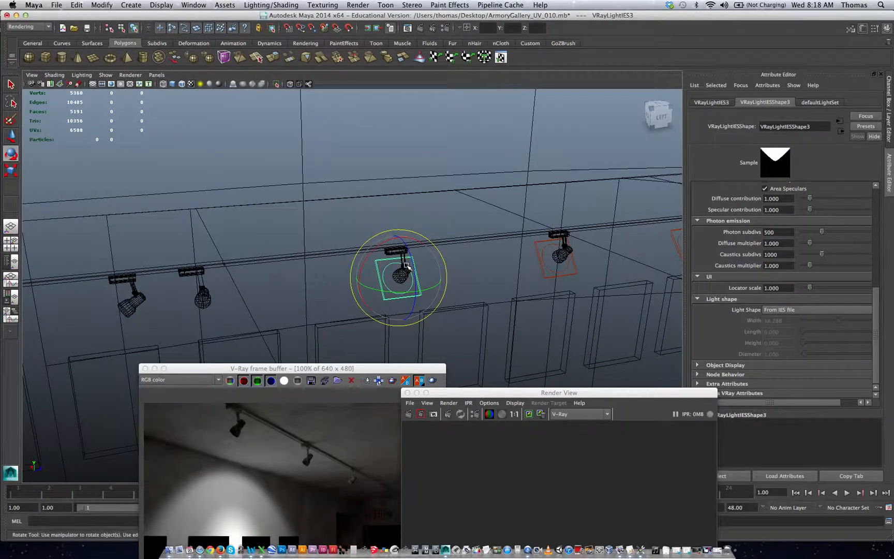
# Step: Duplicate the third IES light and place the copy at the fourth track spotlight, at about Z -624
pyautogui.press('super+d')
pyautogui.press('w')
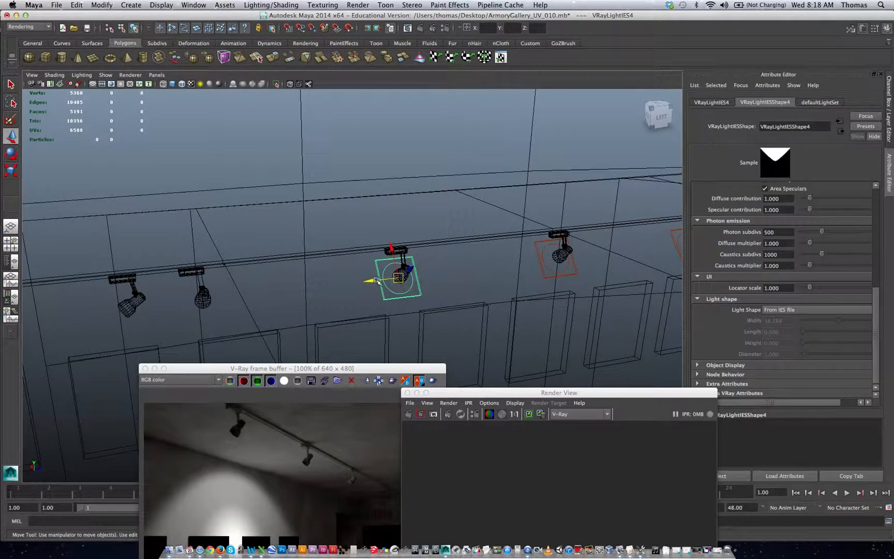
pyautogui.moveTo(377, 281); pyautogui.dragTo(175, 312)
pyautogui.press('f')
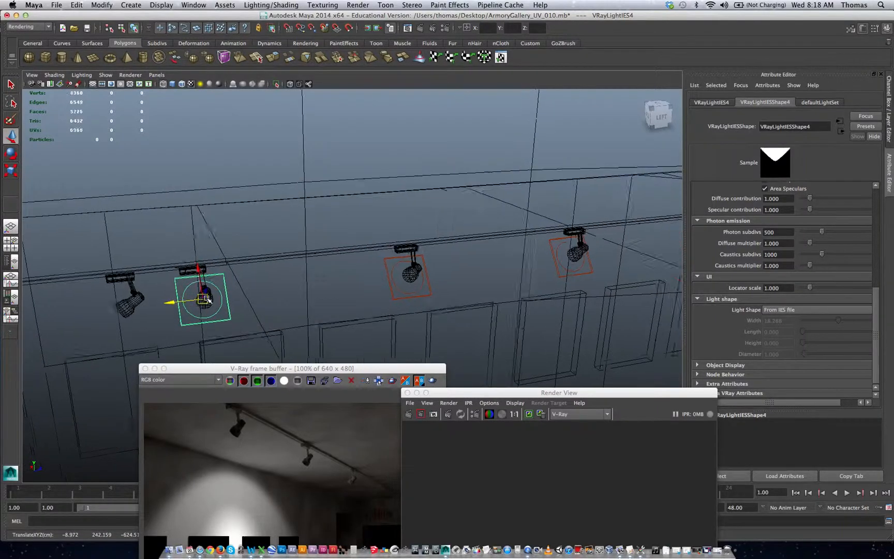
pyautogui.keyDown('alt'); pyautogui.moveTo(200, 280); pyautogui.dragTo(300, 293); pyautogui.keyUp('alt')
pyautogui.press('f')
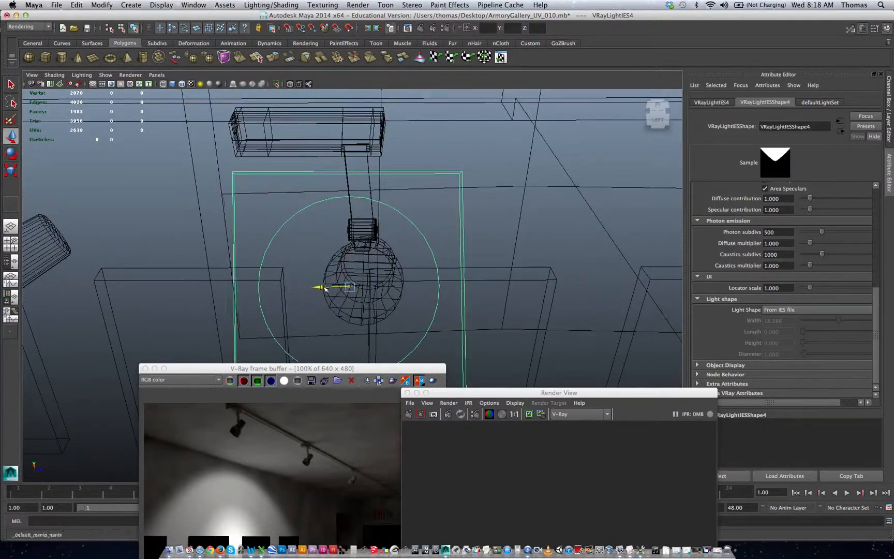
pyautogui.keyDown('alt'); pyautogui.moveTo(448, 269); pyautogui.dragTo(281, 276); pyautogui.keyUp('alt')
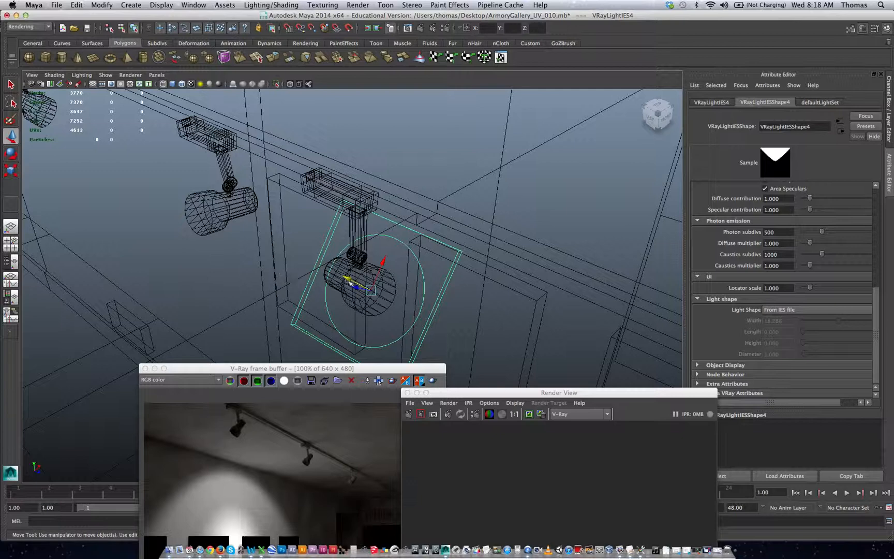
# Step: Duplicate the fourth IES light, move the copy to the neighbouring sideways-turned spotlight, and roughly rotate it toward that lamp's aim
pyautogui.hotkey('ctrl', 'd')
pyautogui.moveTo(348, 281); pyautogui.dragTo(441, 255)
pyautogui.press('e')
pyautogui.press('w')
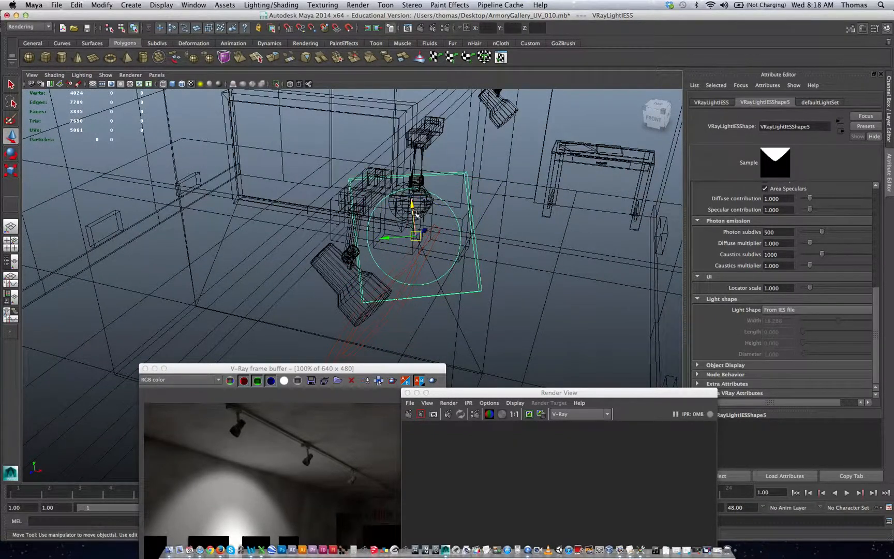
pyautogui.moveTo(415, 212); pyautogui.dragTo(404, 175)
pyautogui.keyDown('alt'); pyautogui.moveTo(357, 230); pyautogui.dragTo(437, 218); pyautogui.keyUp('alt')
pyautogui.press('e')
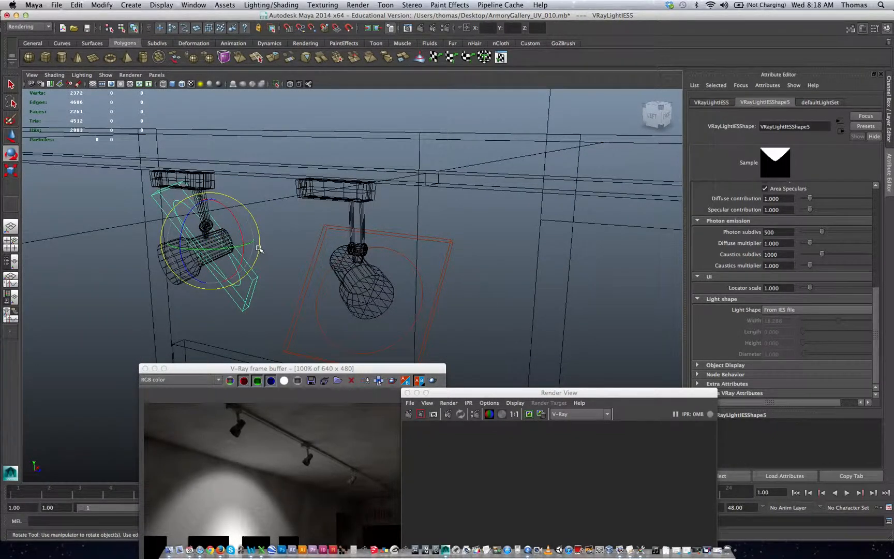
pyautogui.moveTo(259, 249); pyautogui.dragTo(183, 260)
# Step: Rotate the fifth IES light to about 24.4, 21.0, 99.9 degrees and shift it just in front of the sideways-turned lamp's opening
pyautogui.press('w')
pyautogui.press('e')
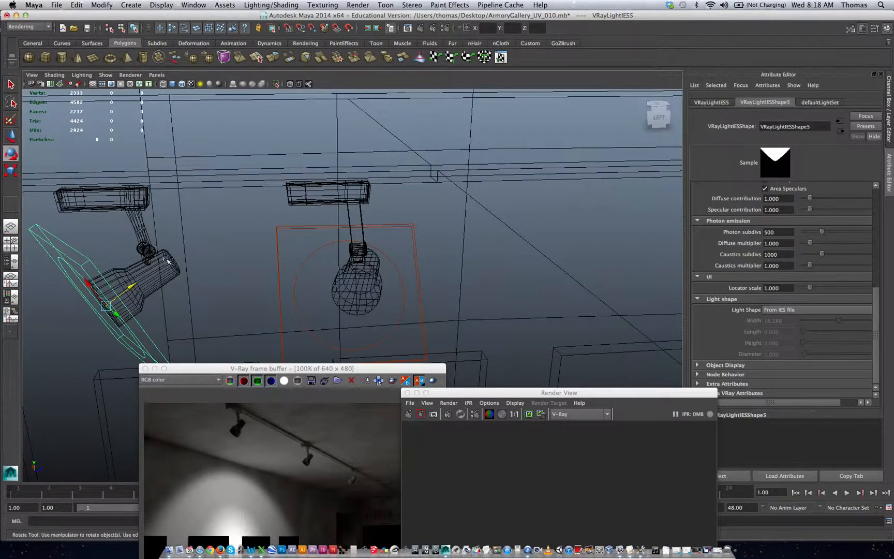
pyautogui.moveTo(136, 315); pyautogui.dragTo(130, 317)
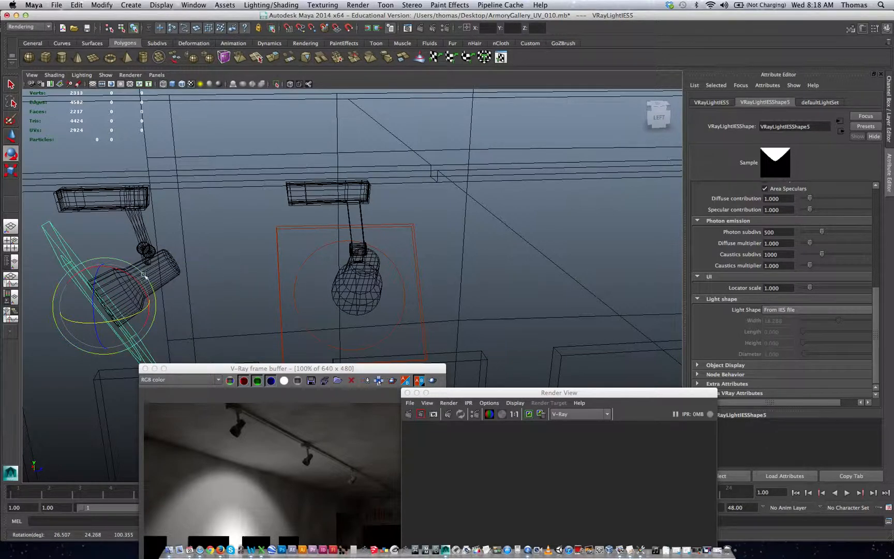
pyautogui.moveTo(123, 262); pyautogui.dragTo(124, 263)
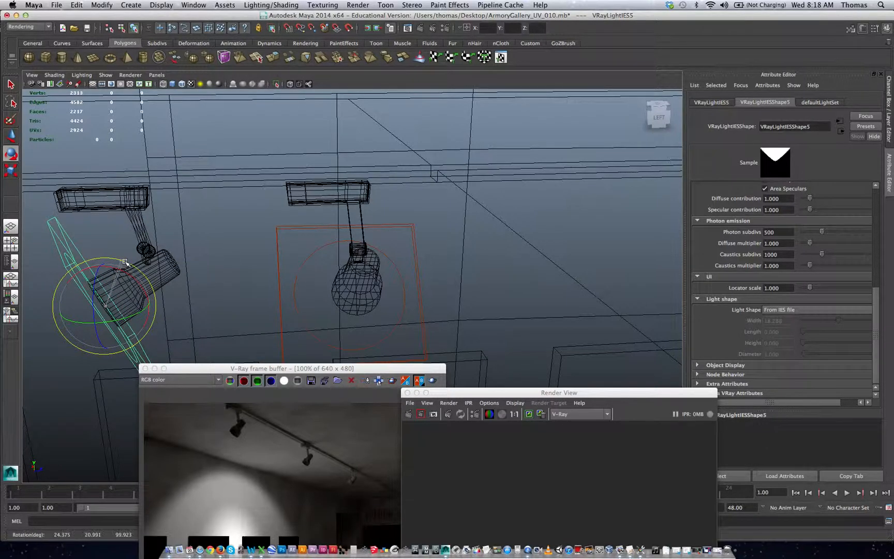
pyautogui.press('w')
pyautogui.moveTo(115, 299); pyautogui.dragTo(96, 284)
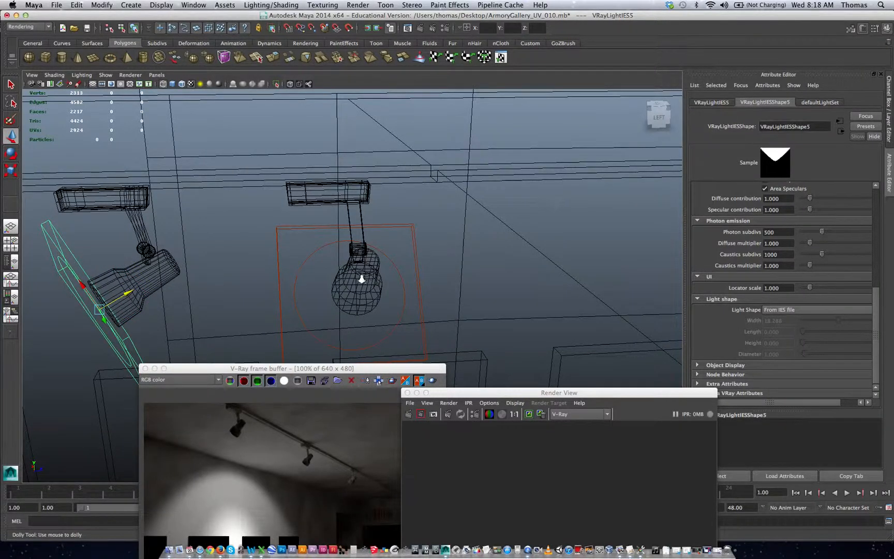
# Step: Examine the placement of the IES lights along the ceiling track from several angles and compare it with the last V-Ray render
pyautogui.keyDown('alt'); pyautogui.moveTo(362, 279); pyautogui.dragTo(249, 267, button='right'); pyautogui.keyUp('alt')
pyautogui.moveTo(331, 368); pyautogui.dragTo(313, 260)
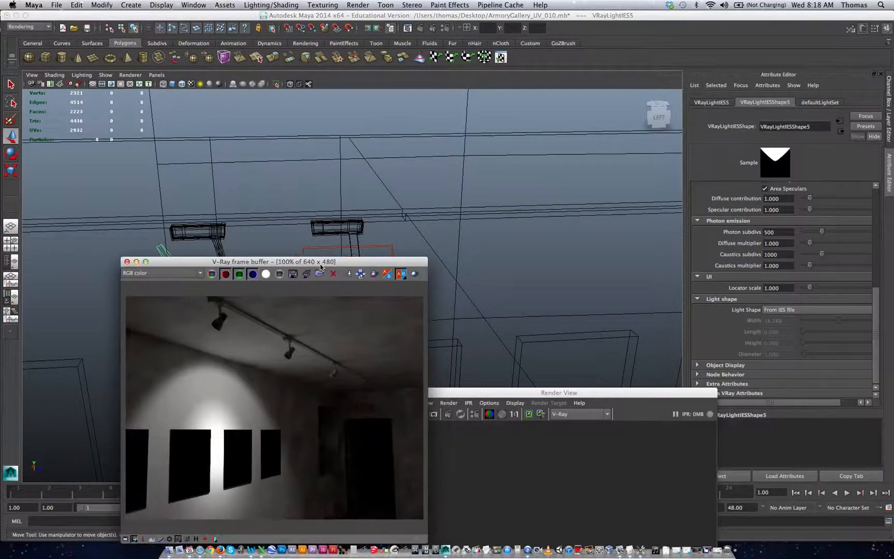
pyautogui.keyDown('alt'); pyautogui.moveTo(295, 227); pyautogui.dragTo(467, 253); pyautogui.keyUp('alt')
pyautogui.keyDown('alt'); pyautogui.moveTo(498, 253); pyautogui.dragTo(379, 211, button='middle'); pyautogui.keyUp('alt')
pyautogui.moveTo(339, 262); pyautogui.dragTo(339, 398)
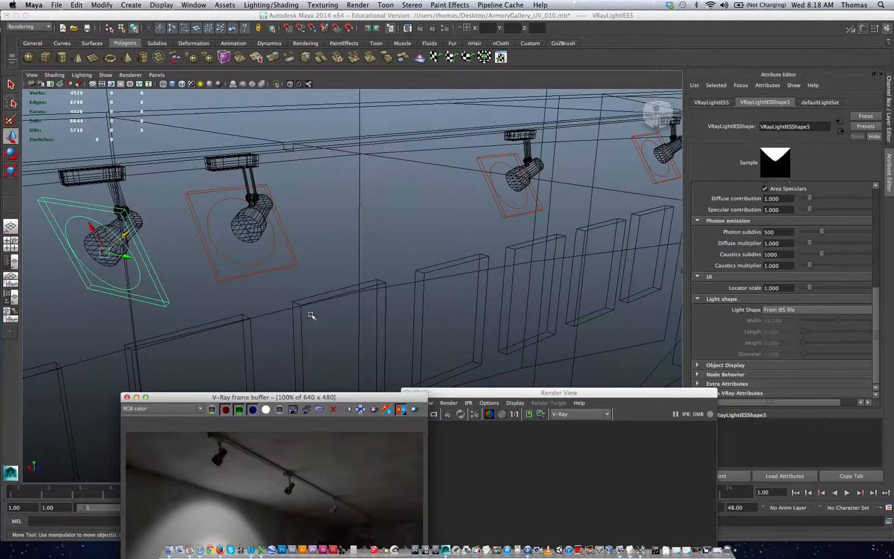
pyautogui.keyDown('alt'); pyautogui.moveTo(310, 314); pyautogui.dragTo(340, 305); pyautogui.keyUp('alt')
pyautogui.keyDown('alt'); pyautogui.moveTo(403, 311); pyautogui.dragTo(398, 253, button='middle'); pyautogui.keyUp('alt')
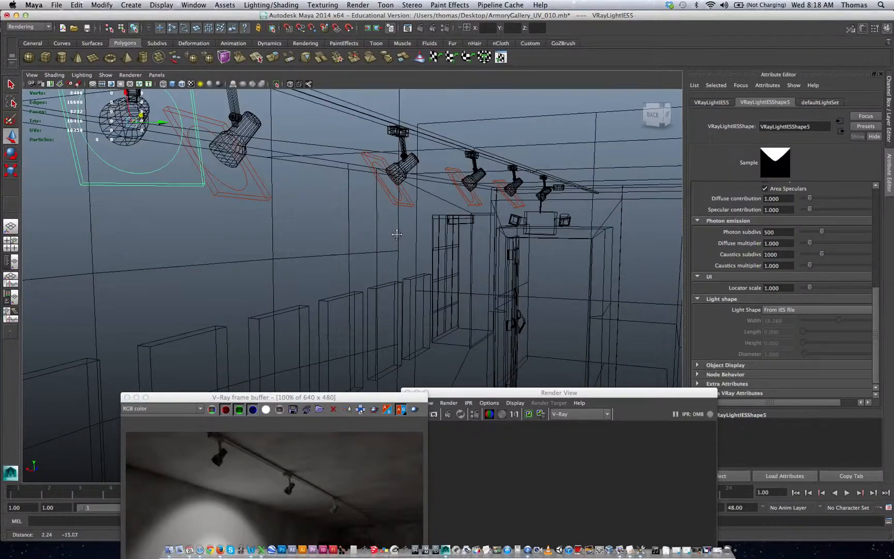
pyautogui.keyDown('alt'); pyautogui.moveTo(449, 273); pyautogui.dragTo(289, 276, button='right'); pyautogui.keyUp('alt')
pyautogui.keyDown('alt'); pyautogui.moveTo(382, 296); pyautogui.dragTo(374, 292); pyautogui.keyUp('alt')
pyautogui.keyDown('alt'); pyautogui.moveTo(399, 313); pyautogui.dragTo(352, 247, button='middle'); pyautogui.keyUp('alt')
pyautogui.keyDown('alt'); pyautogui.moveTo(378, 280); pyautogui.dragTo(392, 288); pyautogui.keyUp('alt')
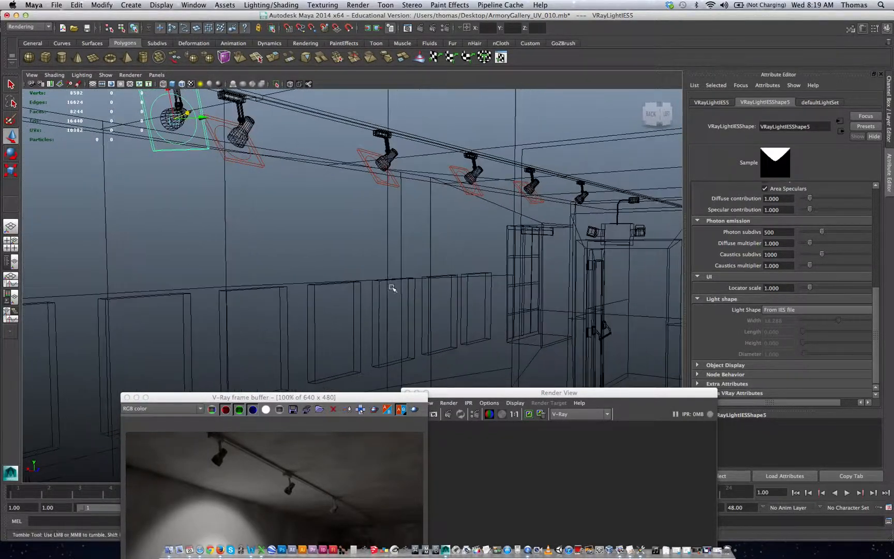
pyautogui.keyDown('alt'); pyautogui.moveTo(477, 308); pyautogui.dragTo(396, 300, button='right'); pyautogui.keyUp('alt')
pyautogui.keyDown('alt'); pyautogui.moveTo(407, 313); pyautogui.dragTo(388, 277, button='middle'); pyautogui.keyUp('alt')
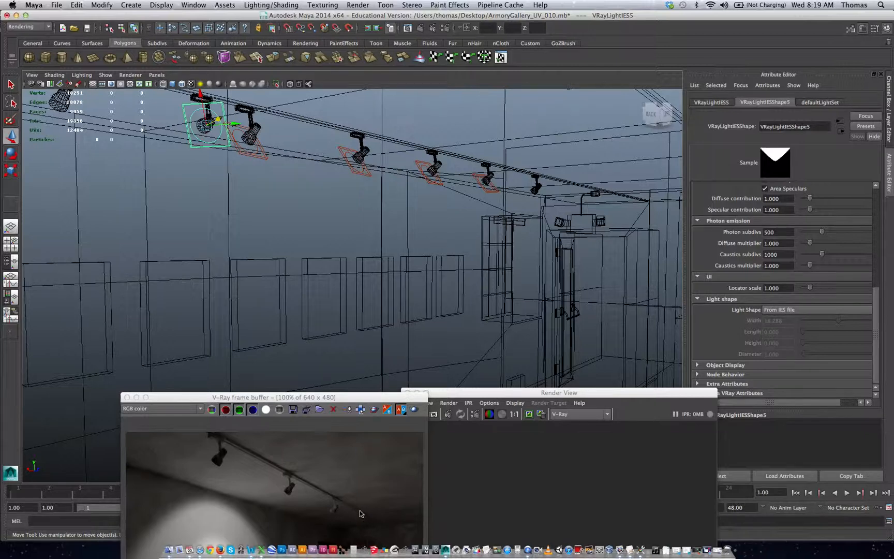
pyautogui.click(527, 549)
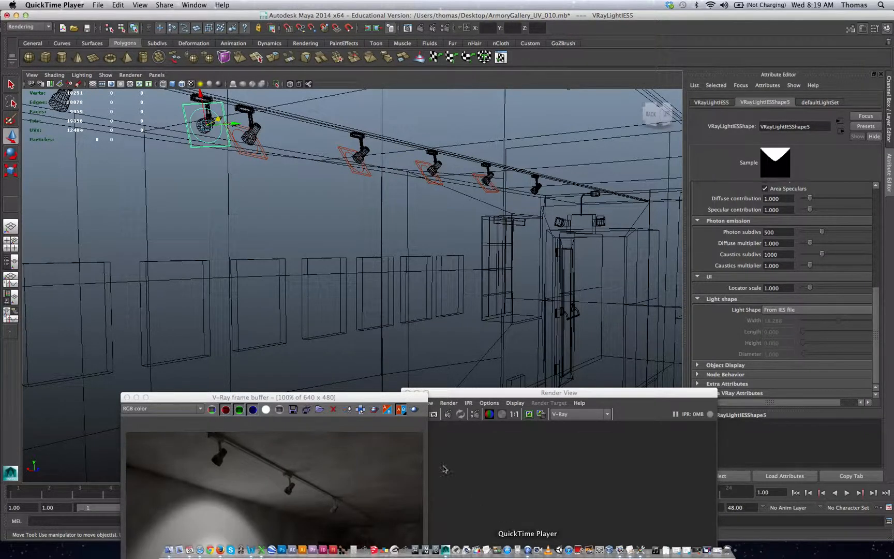